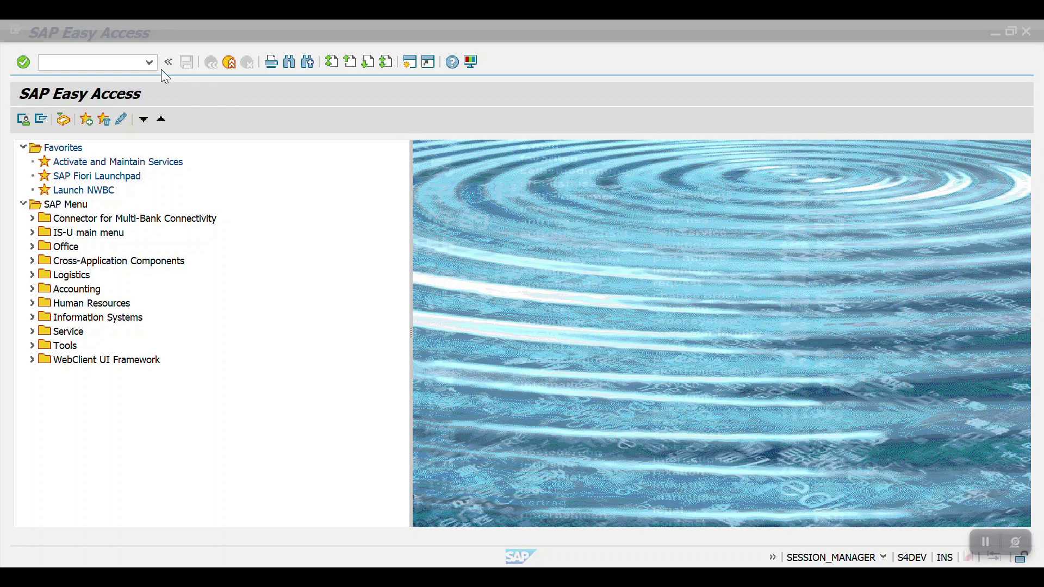
Step: Open transaction FS00 and expand the Balance Sheet accounts of company code 2002
click(105, 62)
text(fs00)
key(Return)
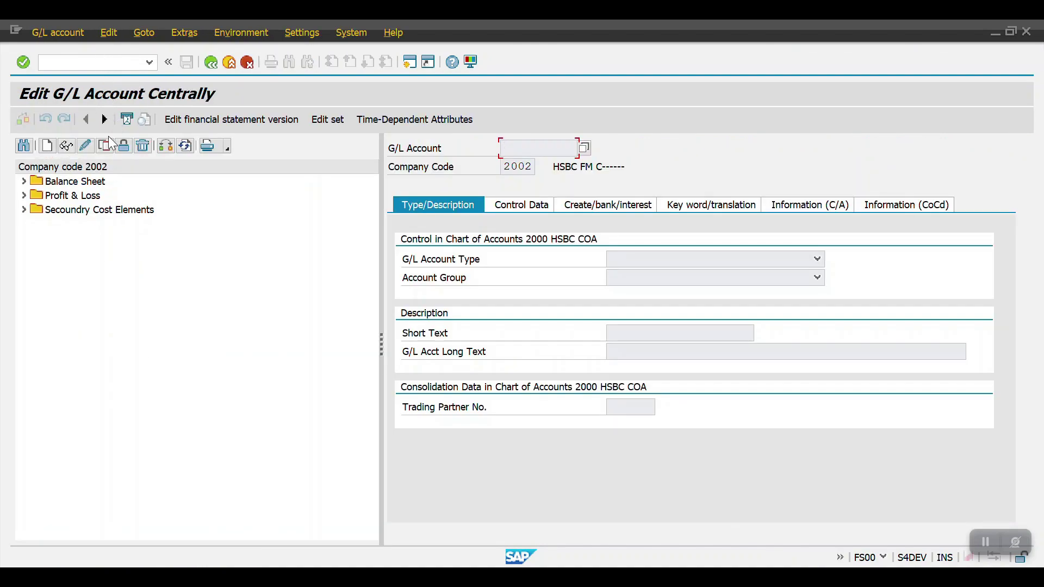
click(25, 183)
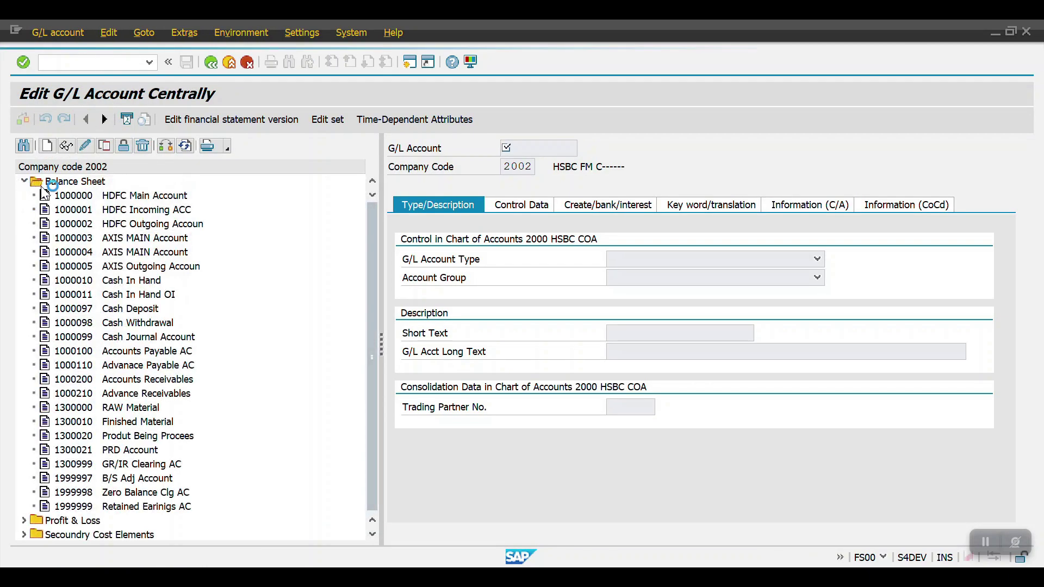
Step: Examine the HDFC main, incoming and outgoing accounts in the Balance Sheet list
click(89, 197)
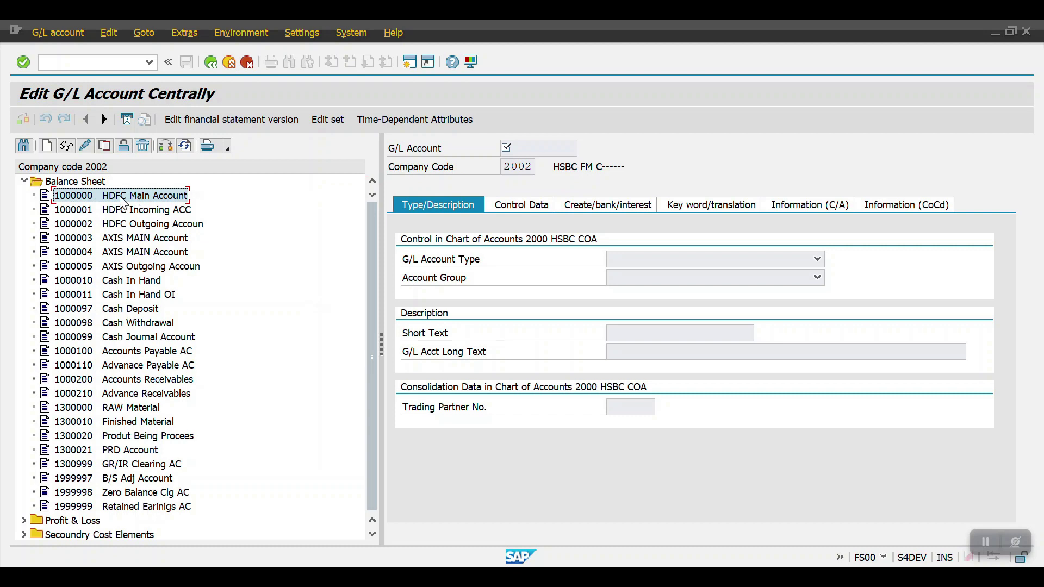
click(150, 210)
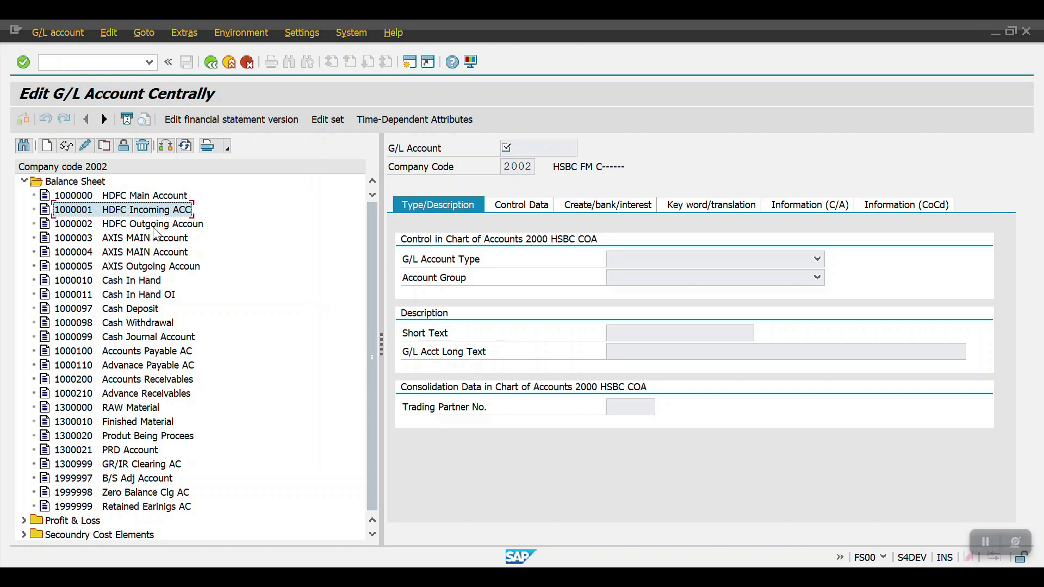
click(155, 225)
click(150, 197)
click(152, 210)
click(154, 224)
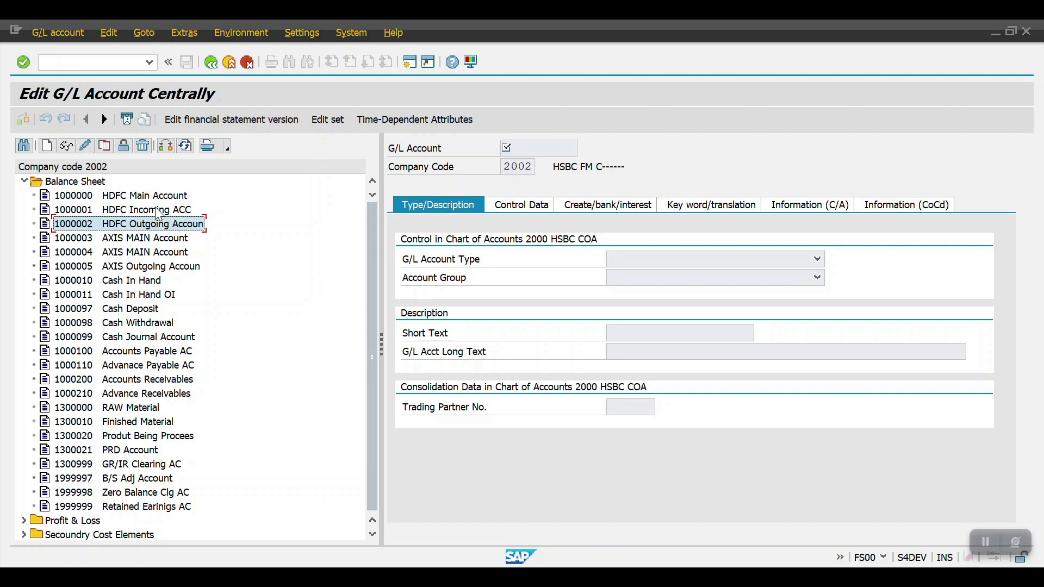
Step: Start creating G/L account 1000020 in company code 2002
click(47, 146)
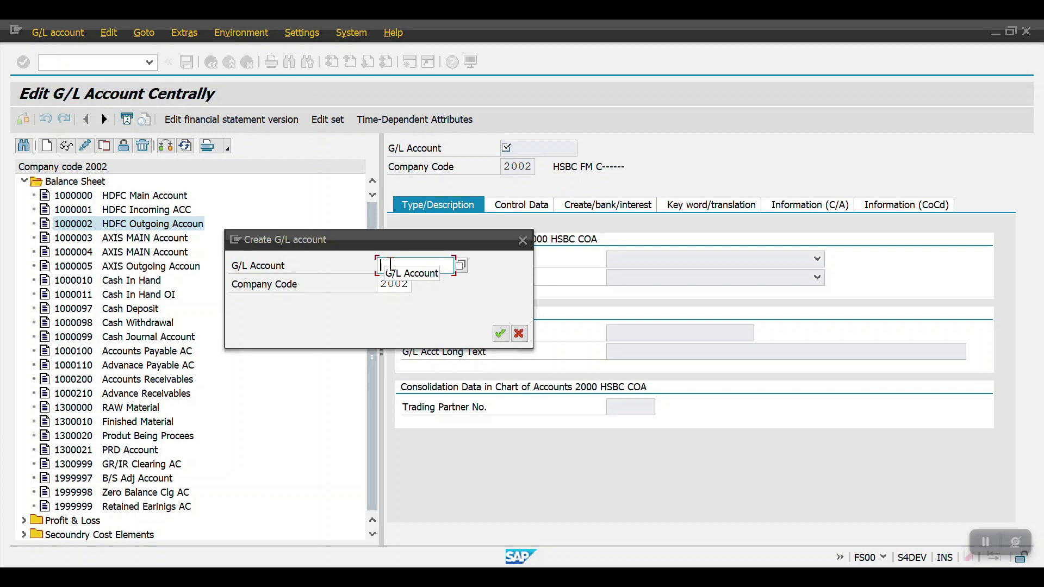
text(10000)
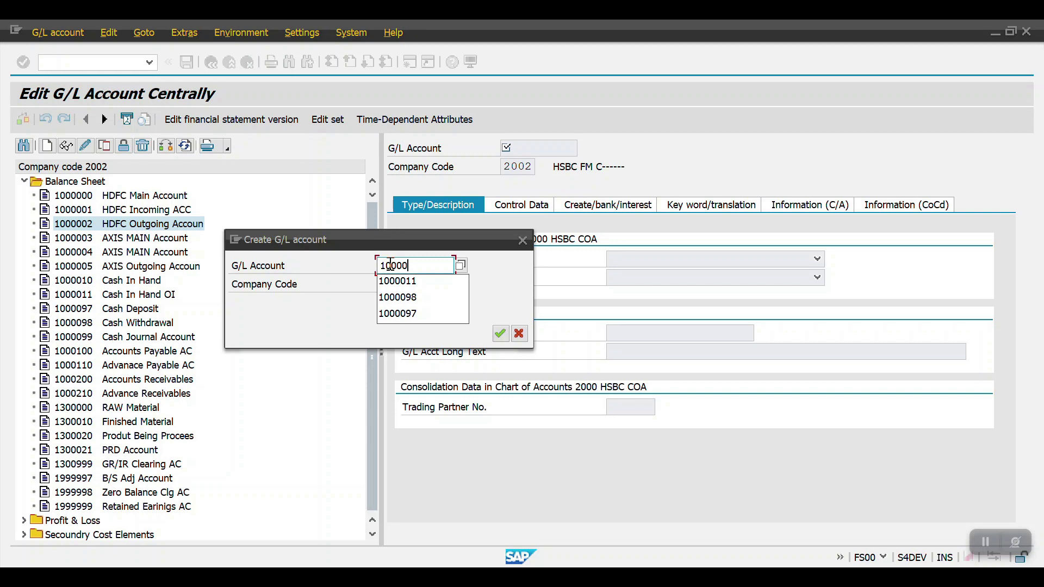
text(20)
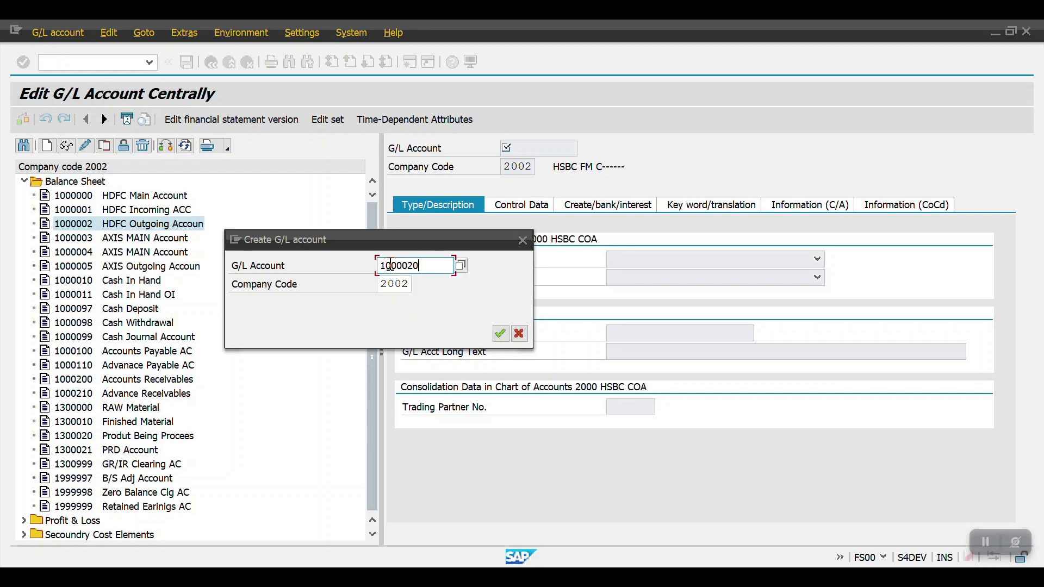
key(Return)
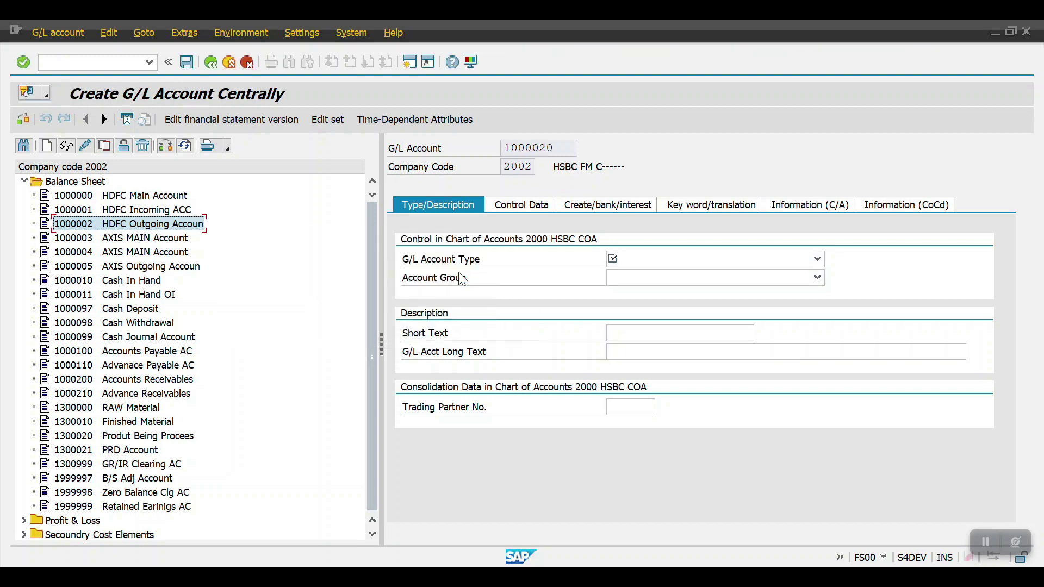
Step: Classify G/L account 1000020 as a Cash Account with subtype B (Bank Reconciliation Account) and account group BS Balance Sheet
click(694, 263)
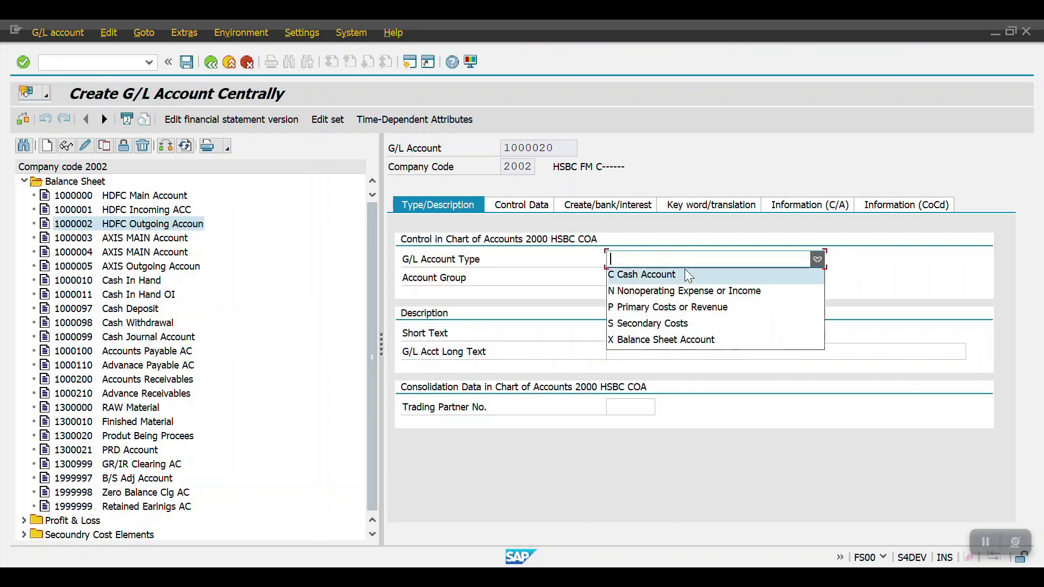
click(683, 276)
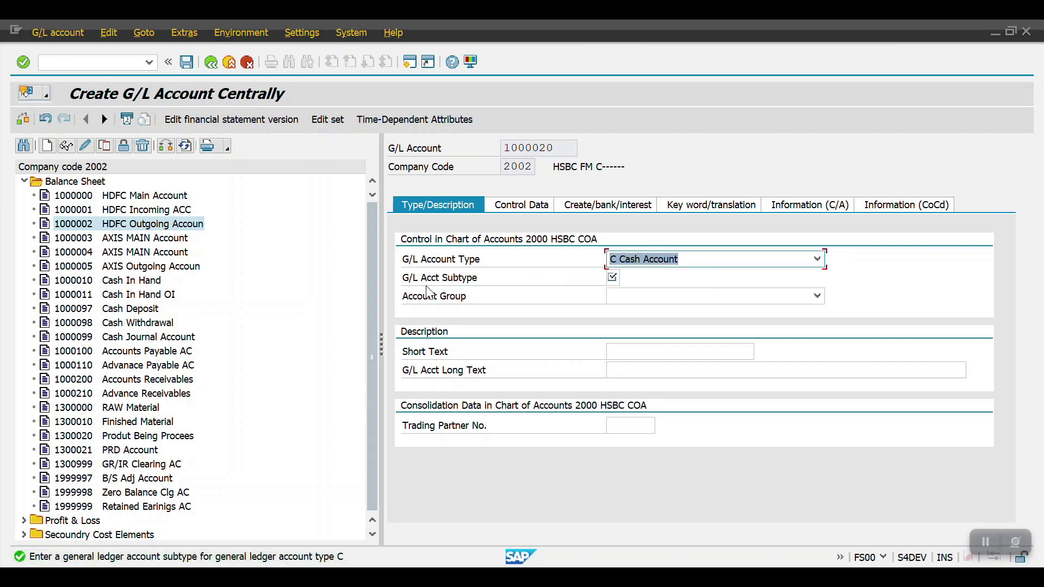
click(612, 277)
click(626, 278)
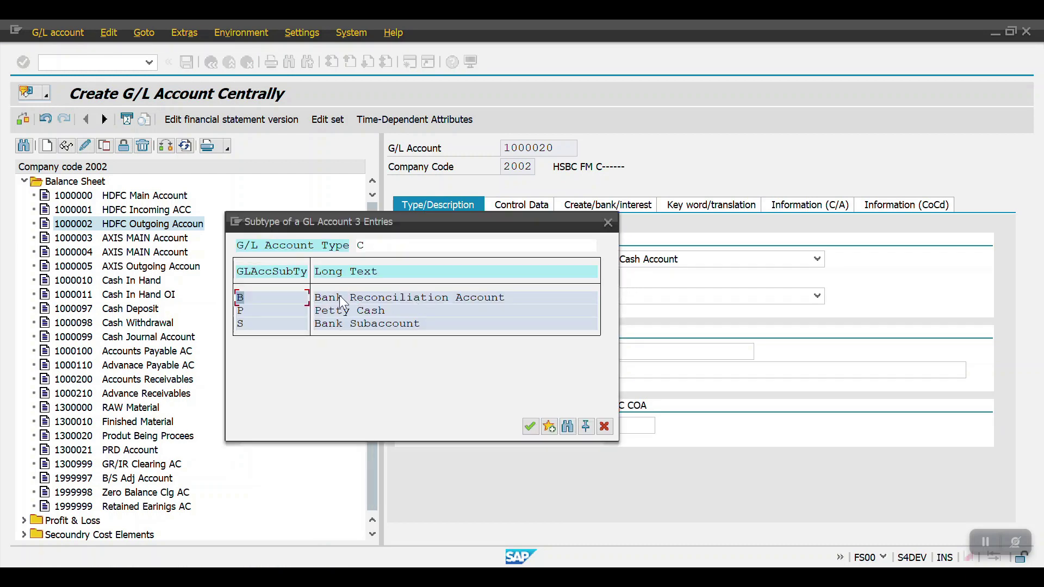
double_click(346, 299)
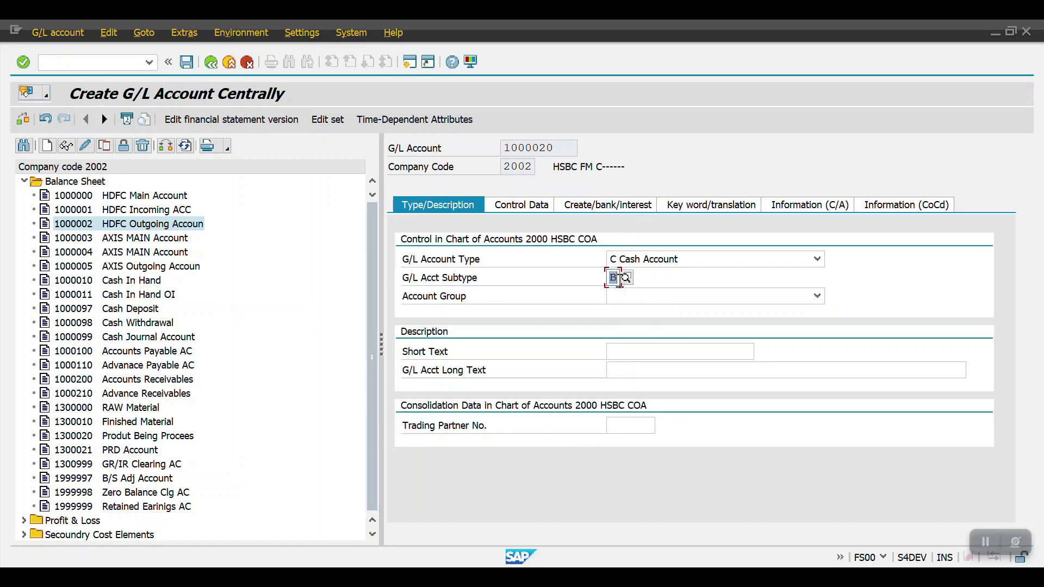
click(645, 297)
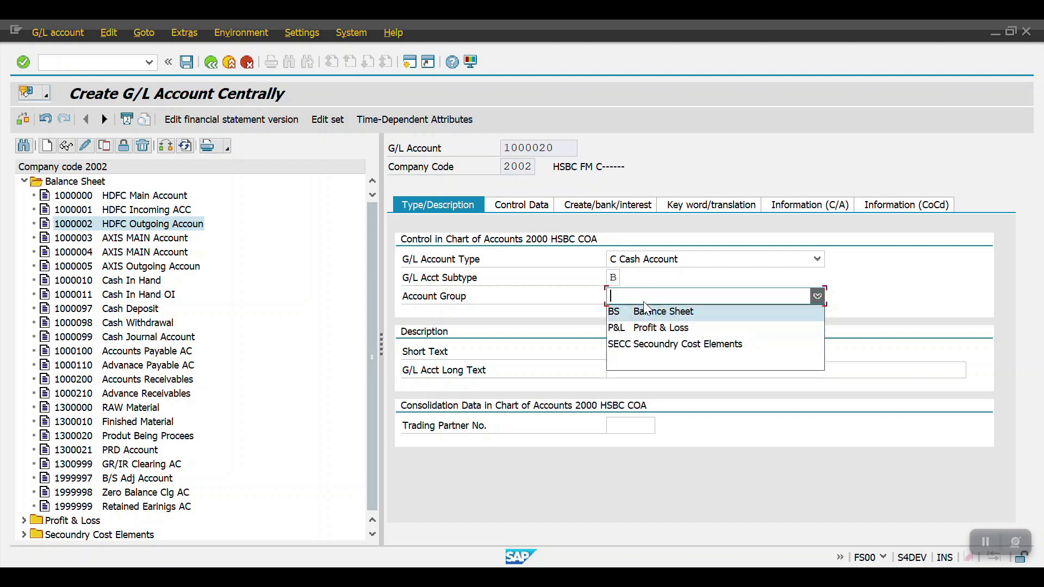
click(639, 316)
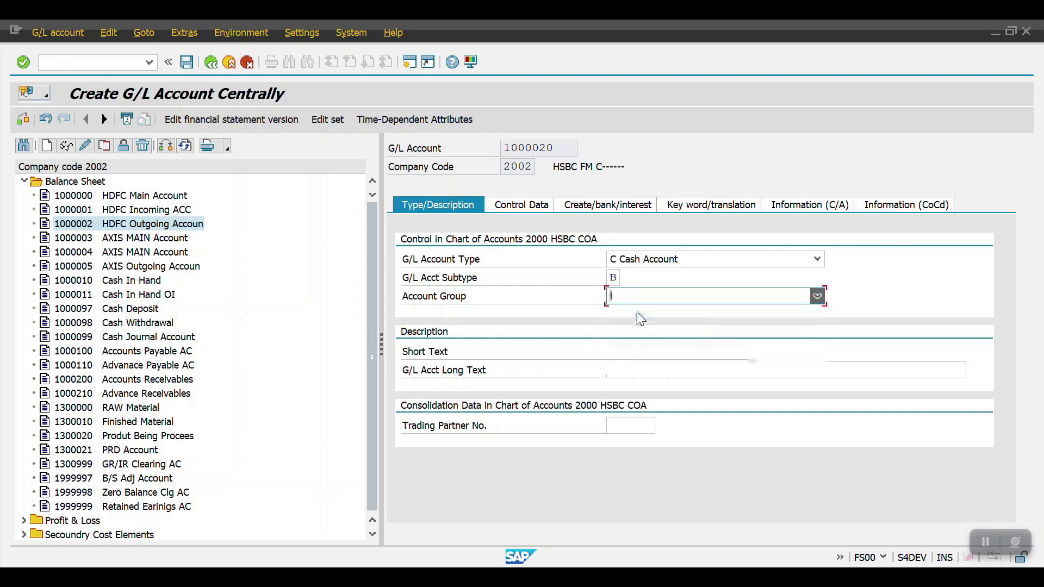
Step: Enter "ICICI Mani Account" as the short text and copy it into the G/L account long text
click(636, 352)
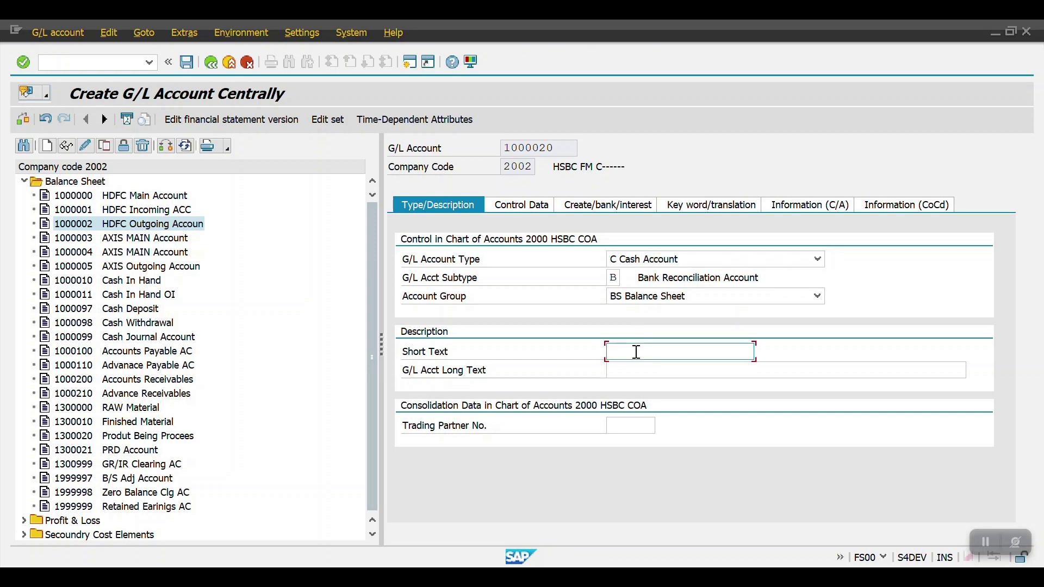
text(ICICI)
text( Main )
text(Account)
triple_click(650, 351)
key(ctrl+c)
click(651, 351)
click(645, 370)
key(ctrl+v)
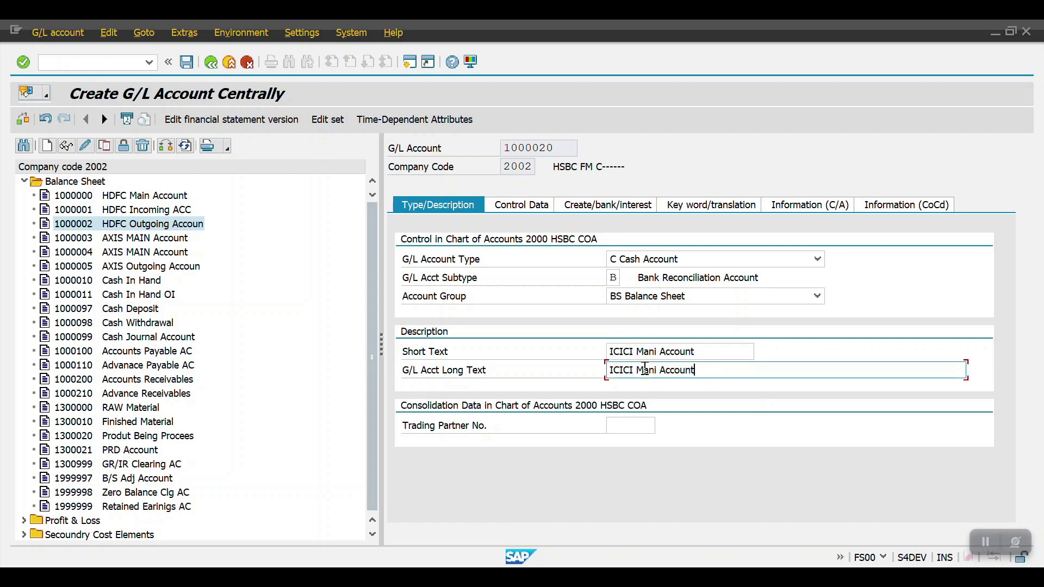
Step: Set the sort key to 001 in the control data of G/L account 1000020
click(526, 205)
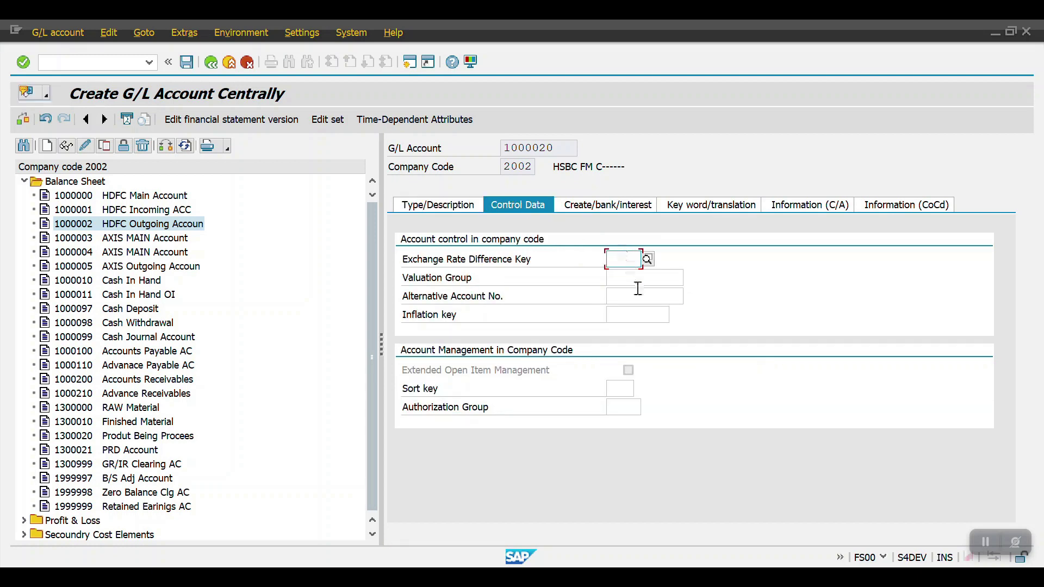
click(620, 388)
text(001)
key(Return)
Step: Assign field status group G009, Bank accounts (obligatory due date), and save G/L account 1000020
click(613, 209)
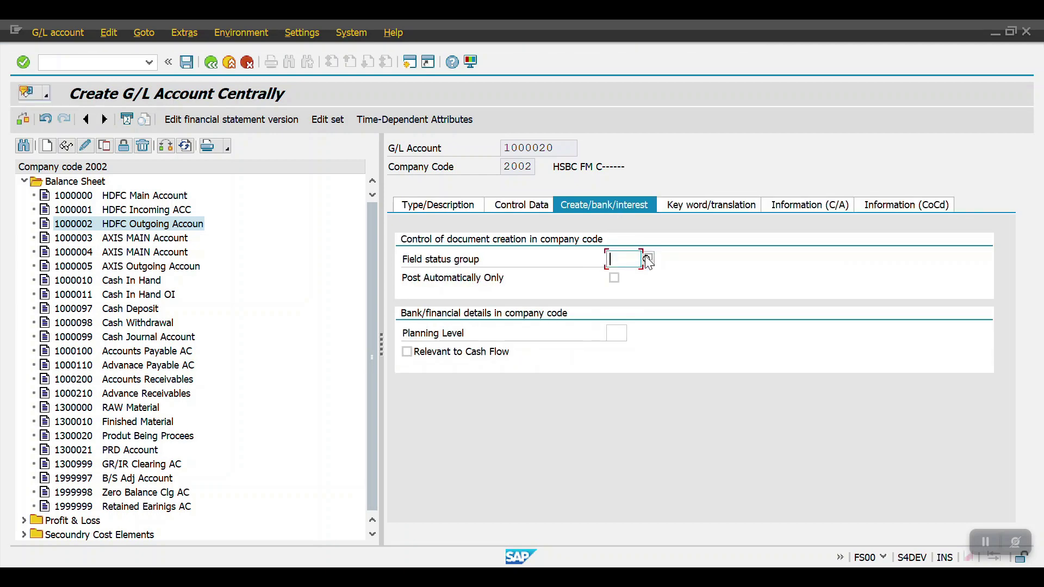
click(648, 260)
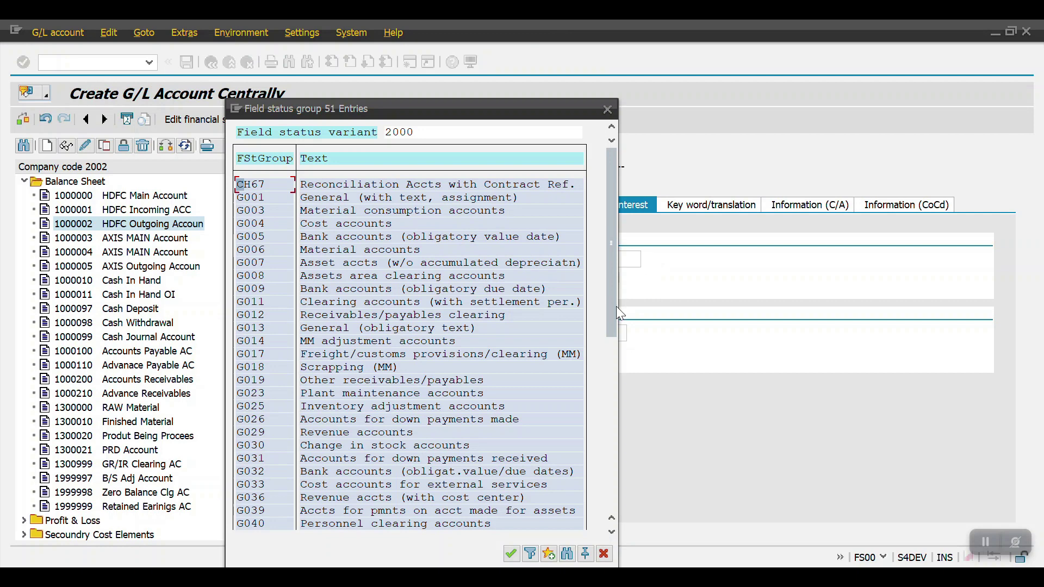
double_click(331, 291)
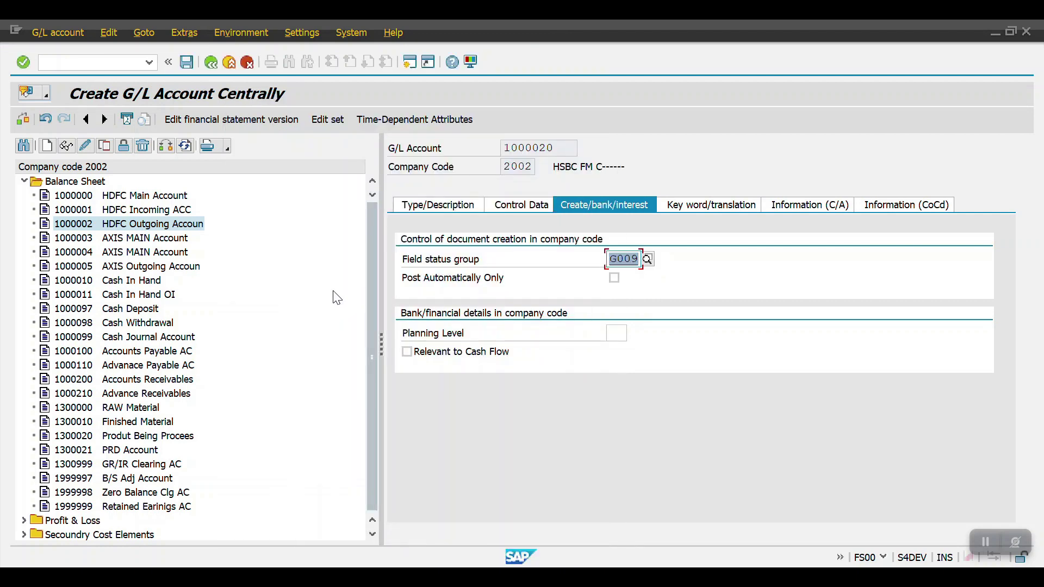
key(Return)
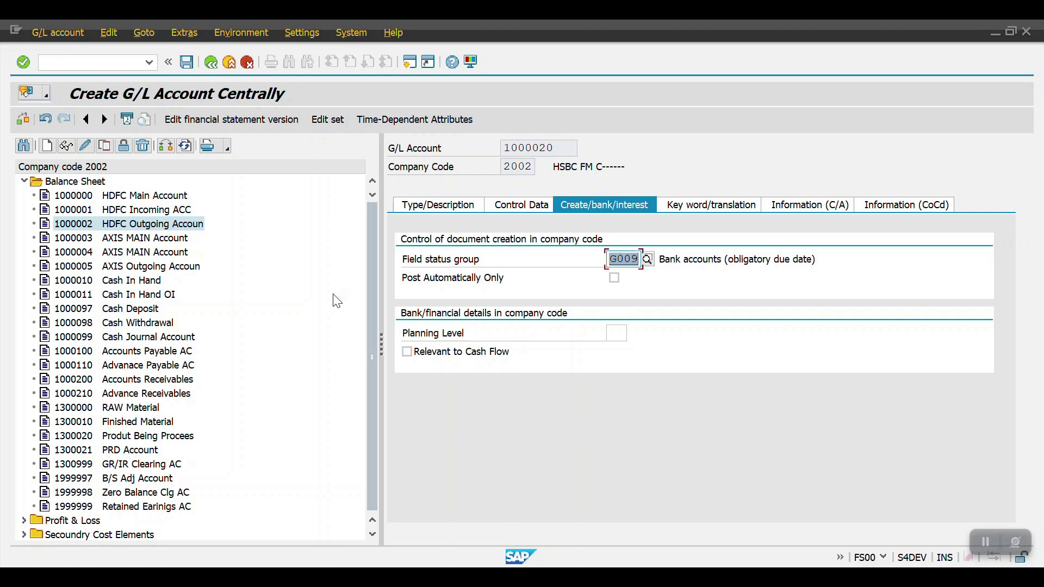
key(ctrl+s)
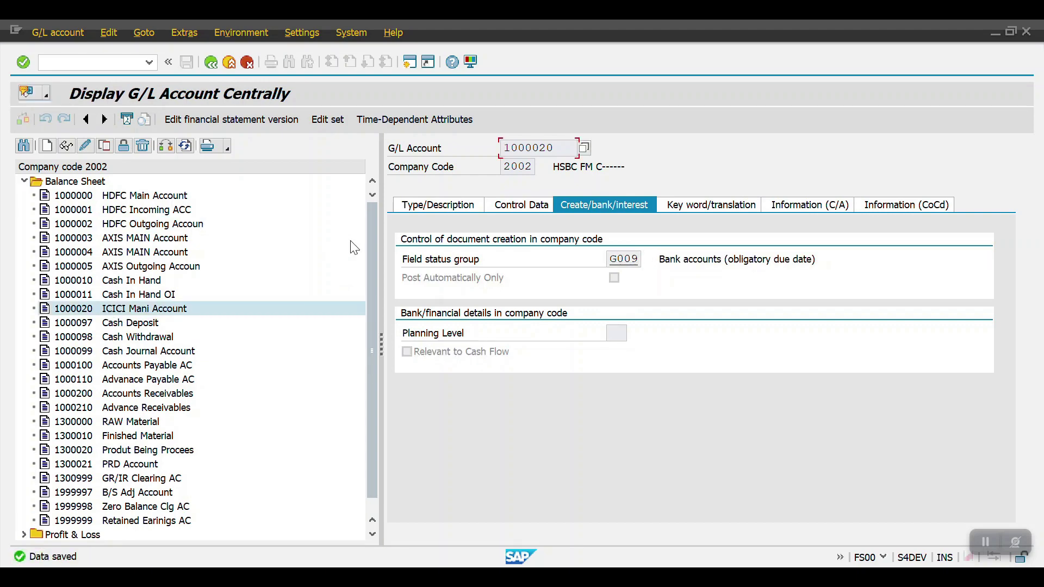
Step: Start creating G/L account 1000021 in company code 2002
click(428, 206)
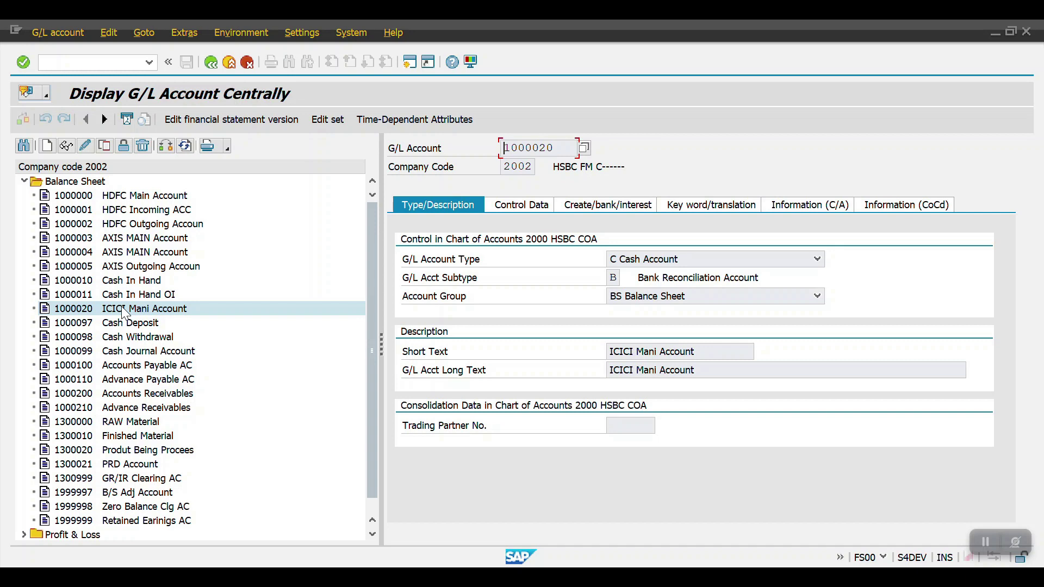
click(90, 313)
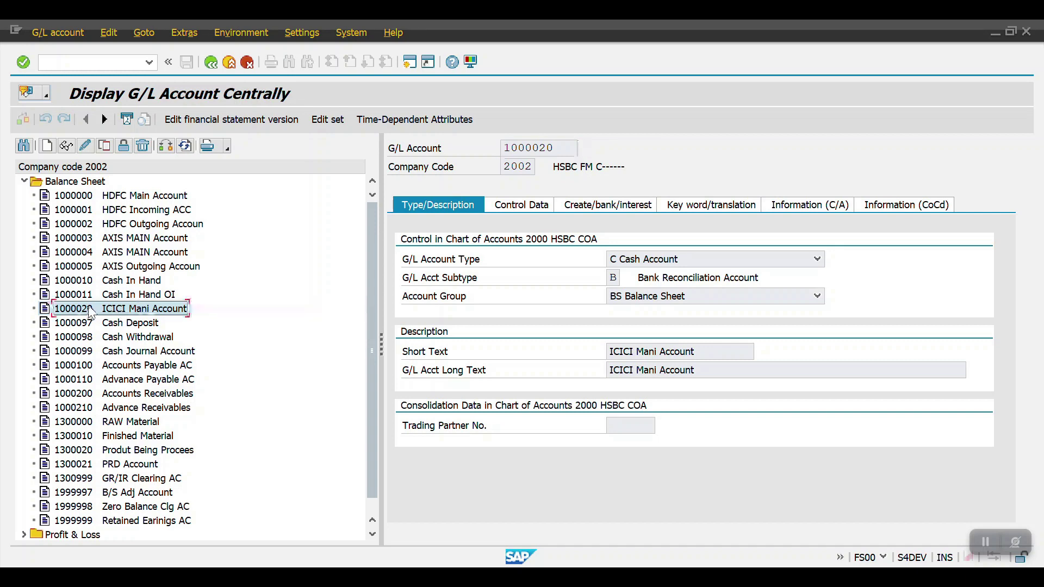
click(48, 146)
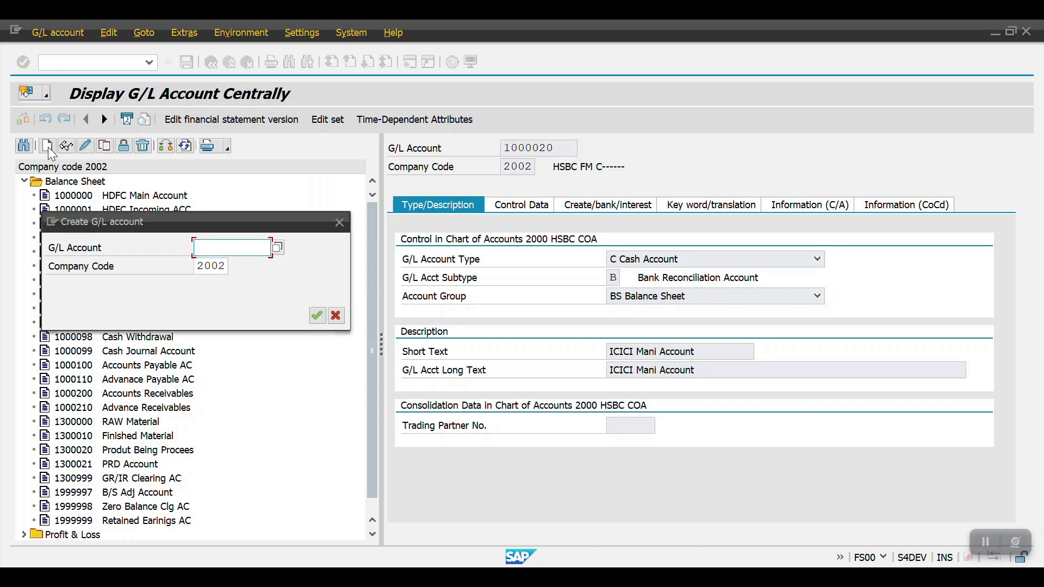
drag(234, 221, 485, 275)
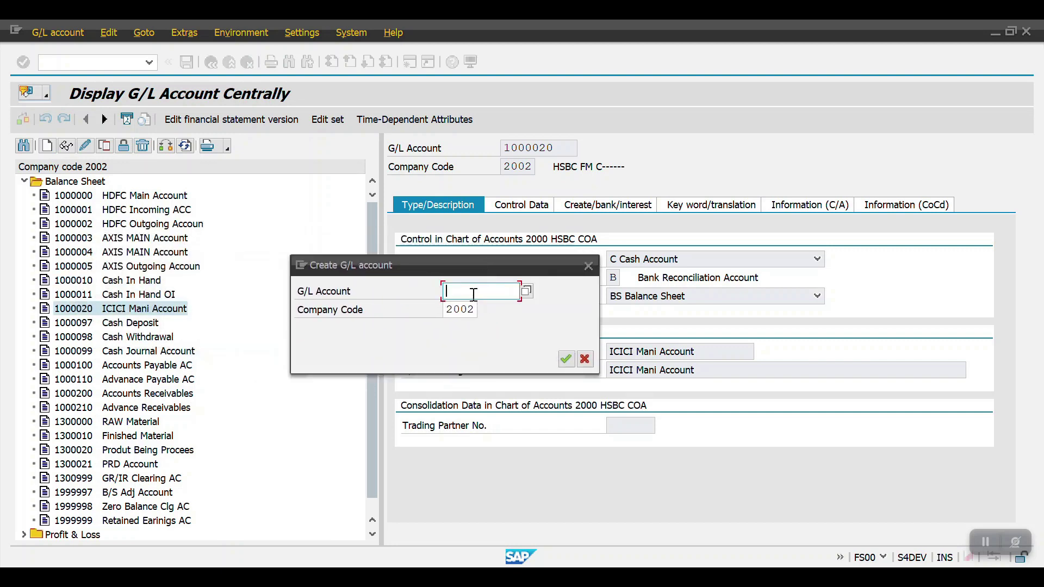
text(1)
text(0021)
key(Return)
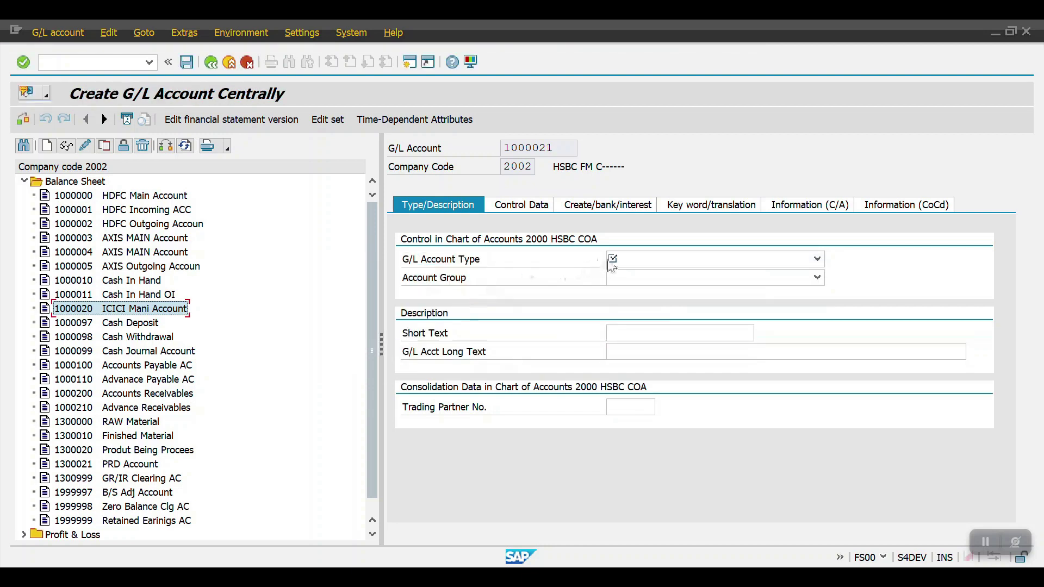
Step: Classify G/L account 1000021 as a Cash Account with subtype S (Bank Subaccount) and account group BS Balance Sheet
click(614, 260)
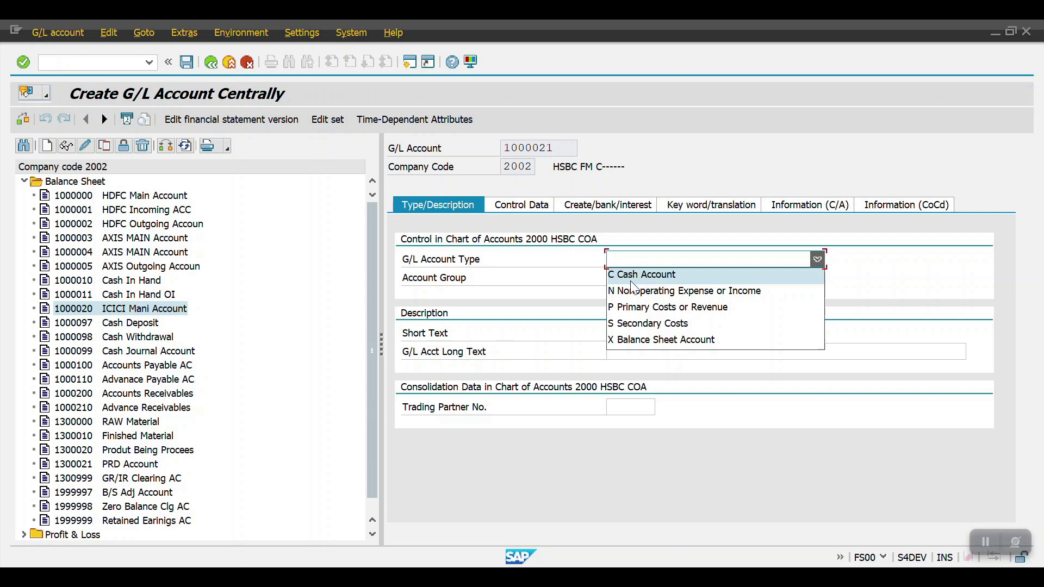
click(628, 281)
click(613, 278)
click(626, 278)
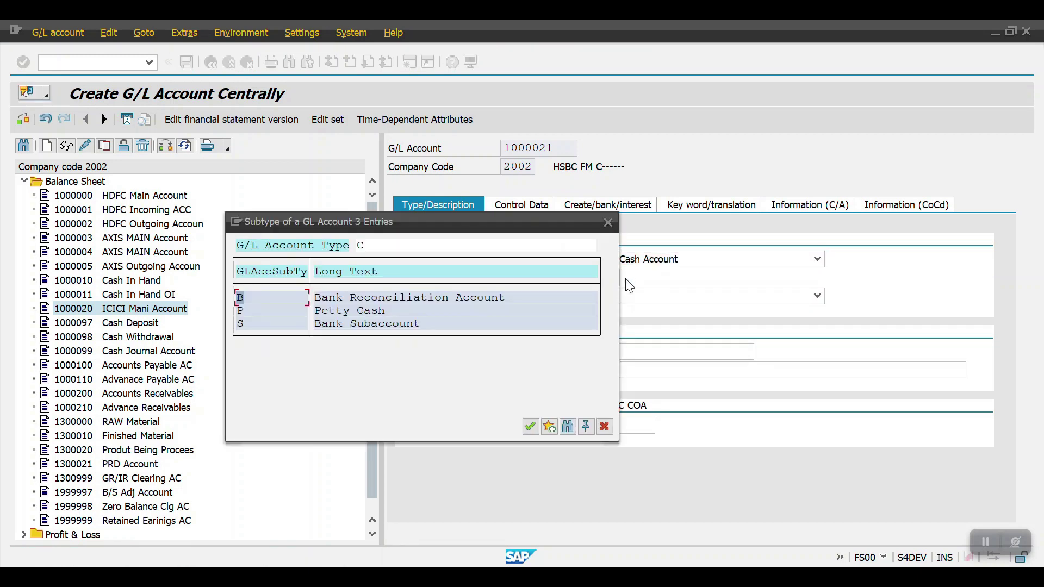
double_click(340, 327)
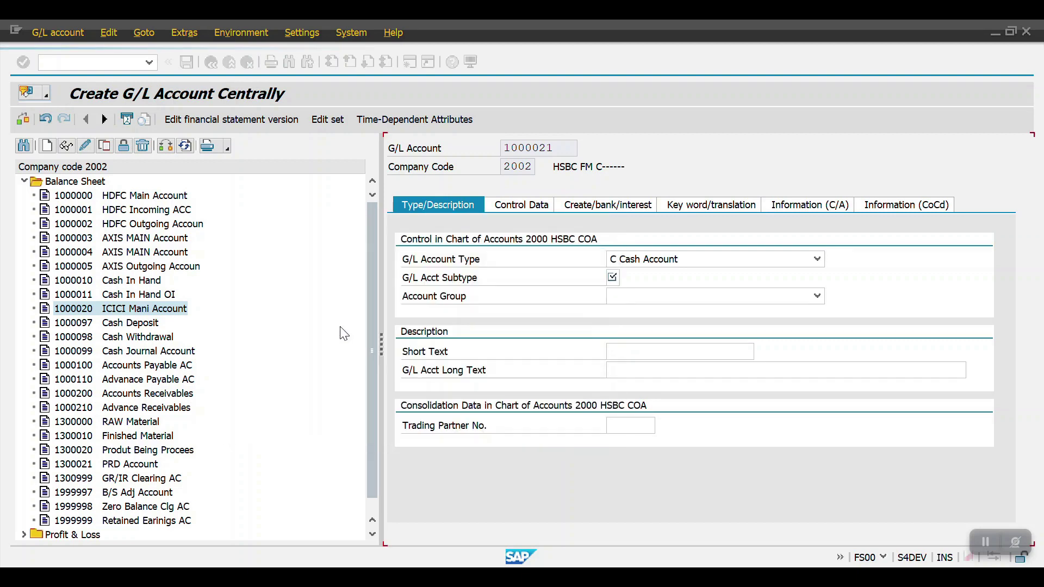
click(626, 297)
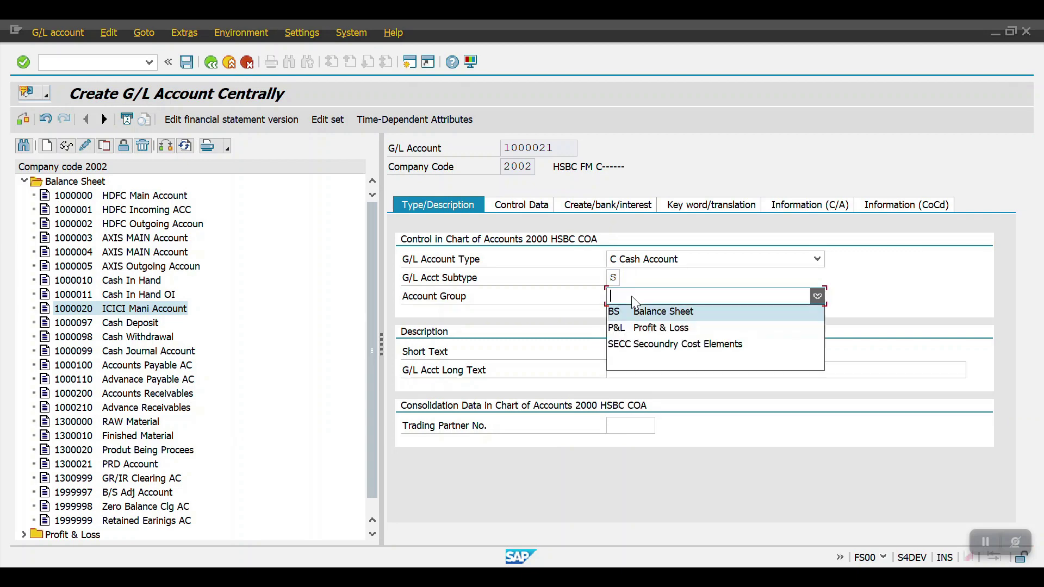
click(642, 320)
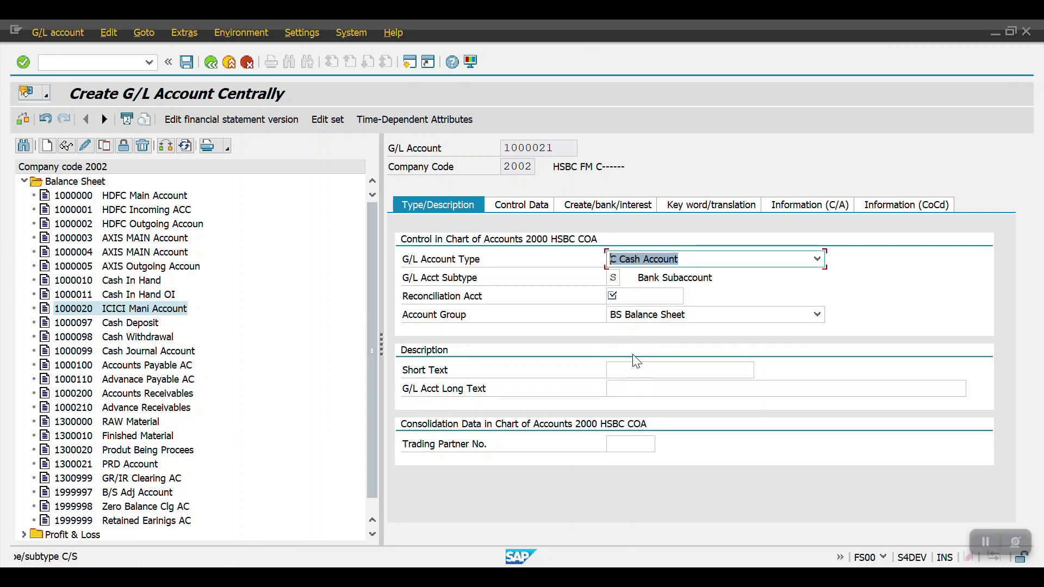
Step: Enter "ICICI Incoming Accou" as the short text of G/L account 1000021
click(620, 374)
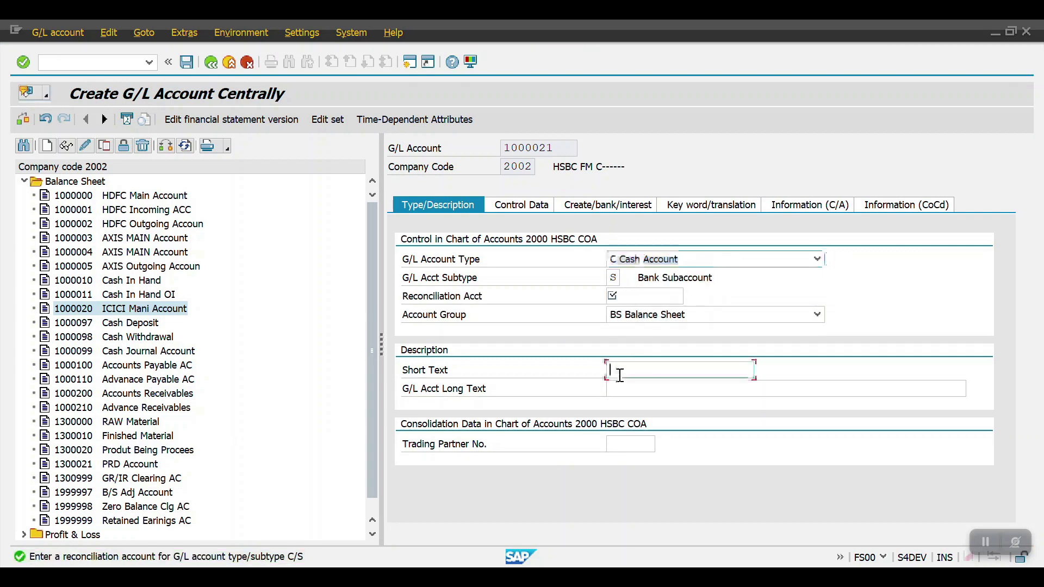
text(IXI)
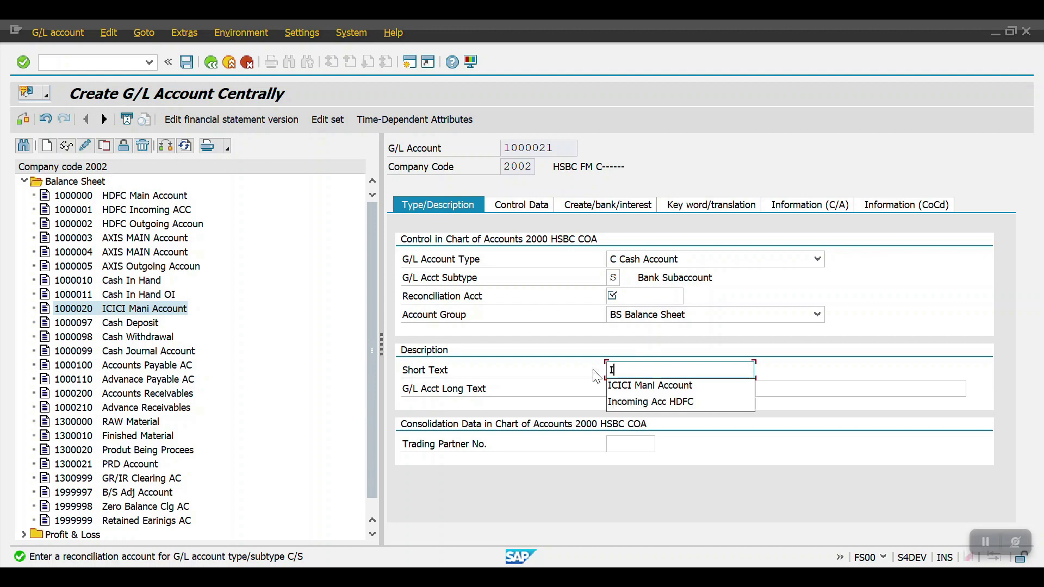
key(BackSpace)
text(CICI)
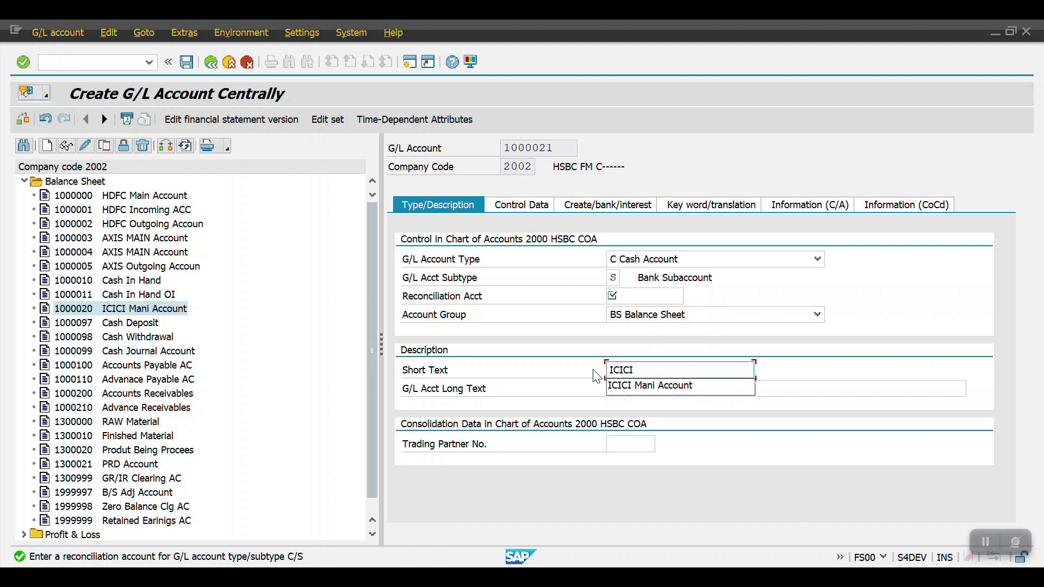
text( In)
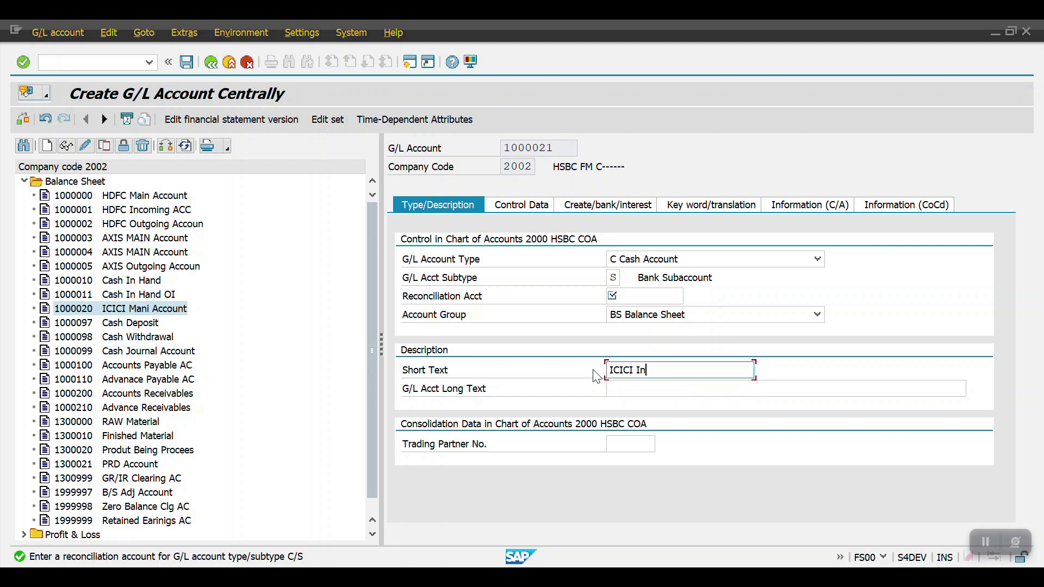
text(comm===)
key(BackSpace)
key(BackSpace)
key(BackSpace)
key(BackSpace)
key(BackSpace)
key(BackSpace)
text(omim)
text(g A)
text(ccou)
Step: Copy the short text of G/L account 1000021 into its long text and complete it as "ICICI Incoming Account"
key(ctrl+a)
key(ctrl+c)
key(End)
key(Tab)
key(ctrl+v)
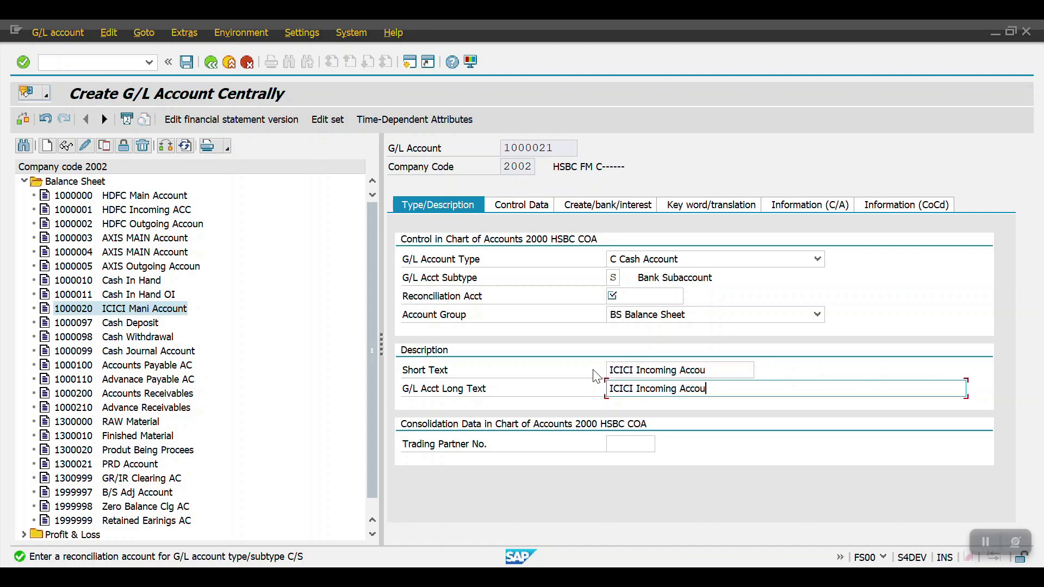
text(nt)
Step: Assign 1000020, the ICICI main account, as the reconciliation account of G/L account 1000021
click(639, 295)
text(100)
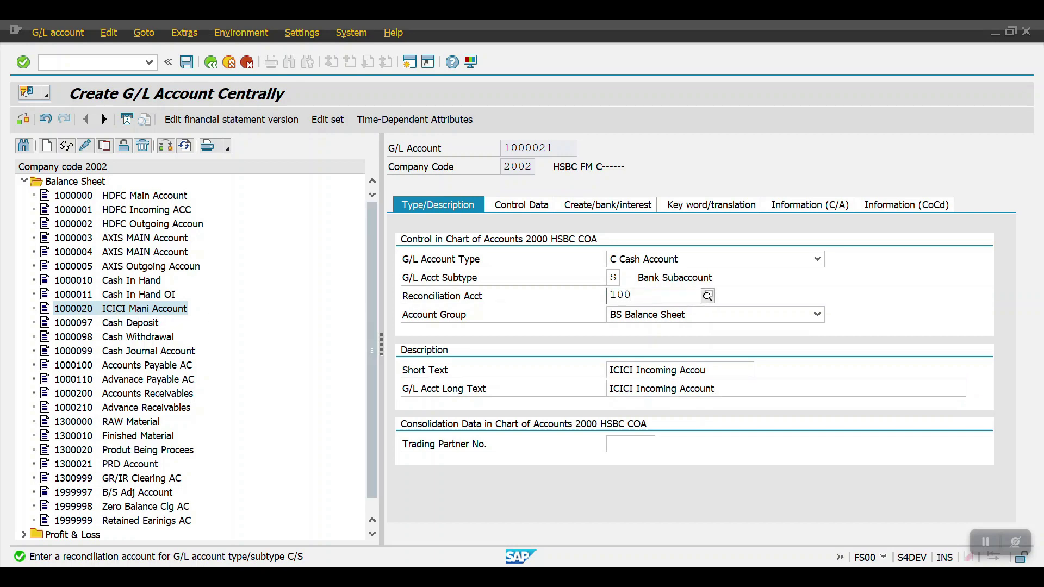
text(0020)
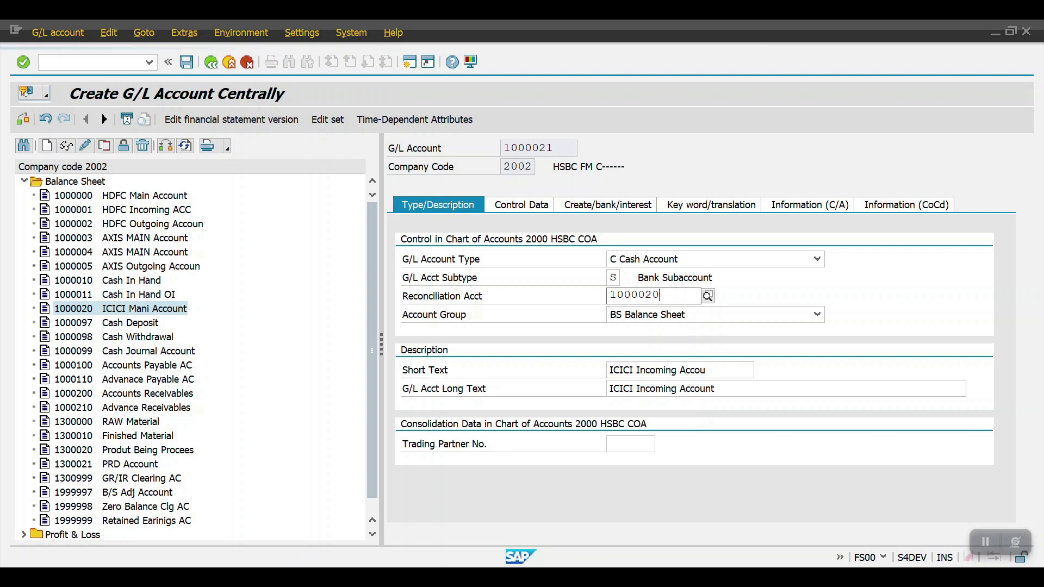
key(Down)
key(Down)
key(Down)
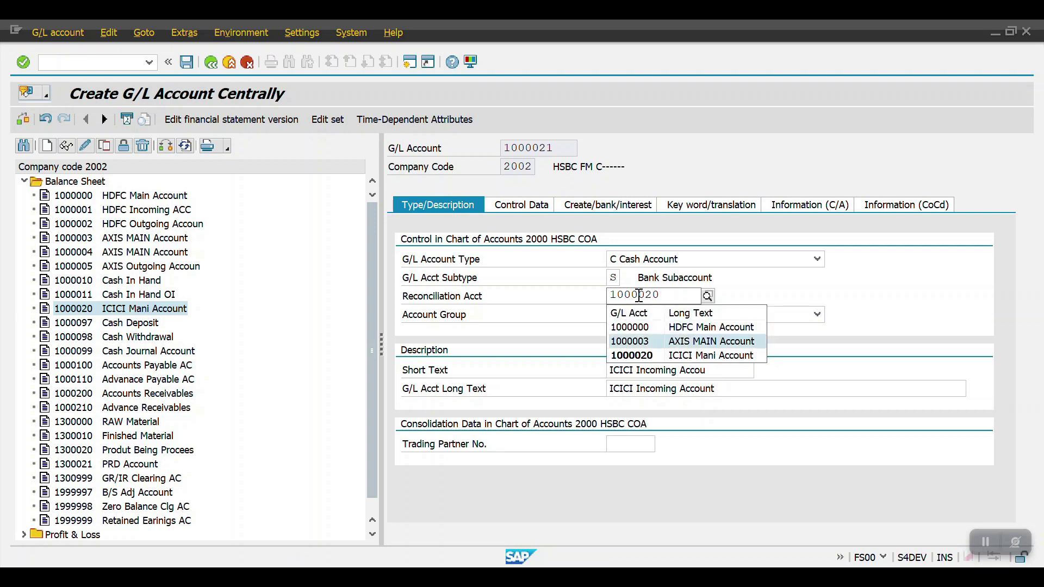
key(Return)
key(Return)
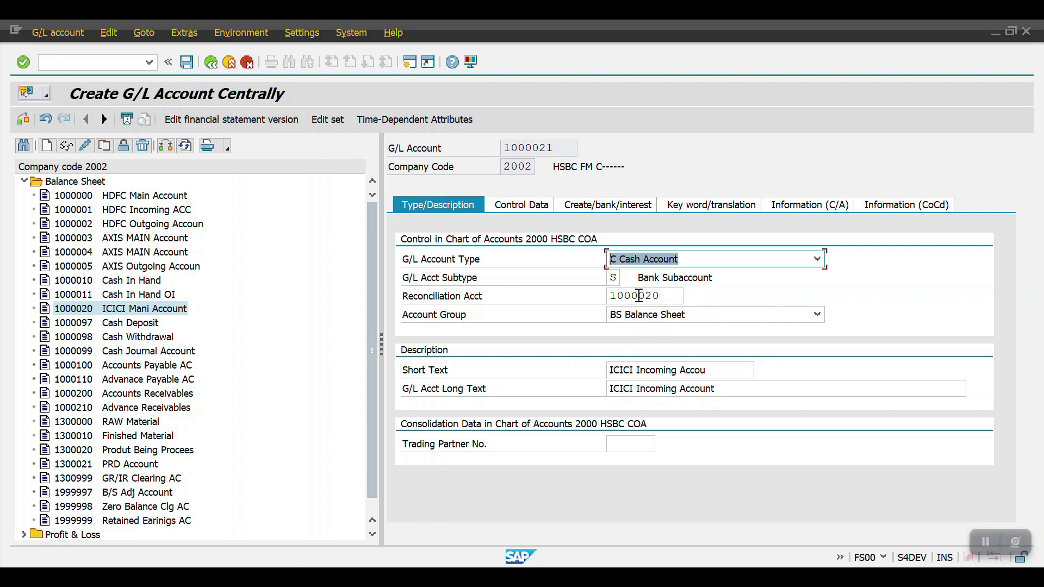
Step: Set the sort key to 001 in the control data of G/L account 1000021
click(519, 206)
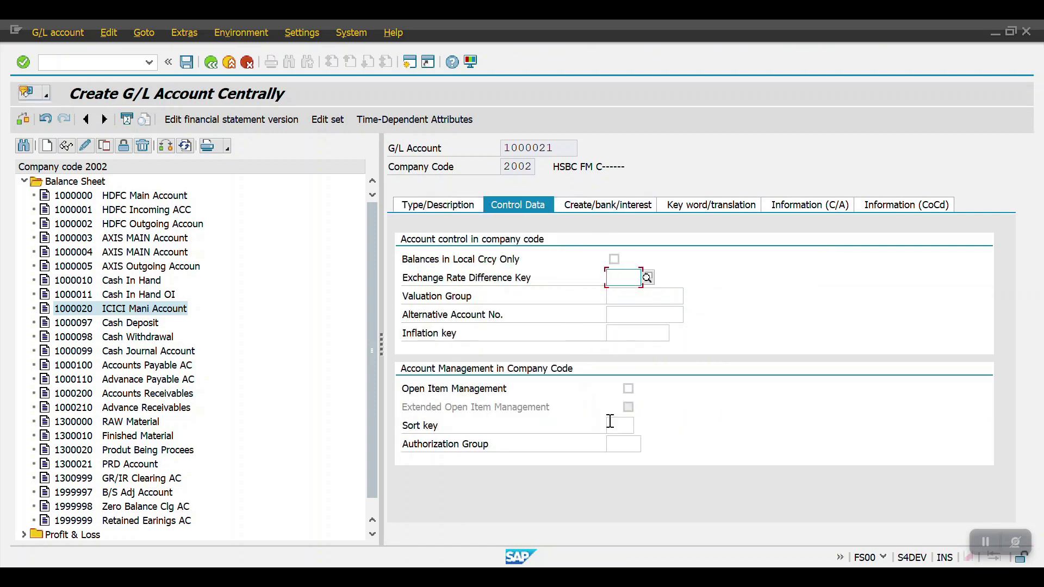
click(611, 429)
text(001)
key(Return)
Step: Assign field status group G009, Bank accounts (obligatory due date), and save G/L account 1000021
click(617, 205)
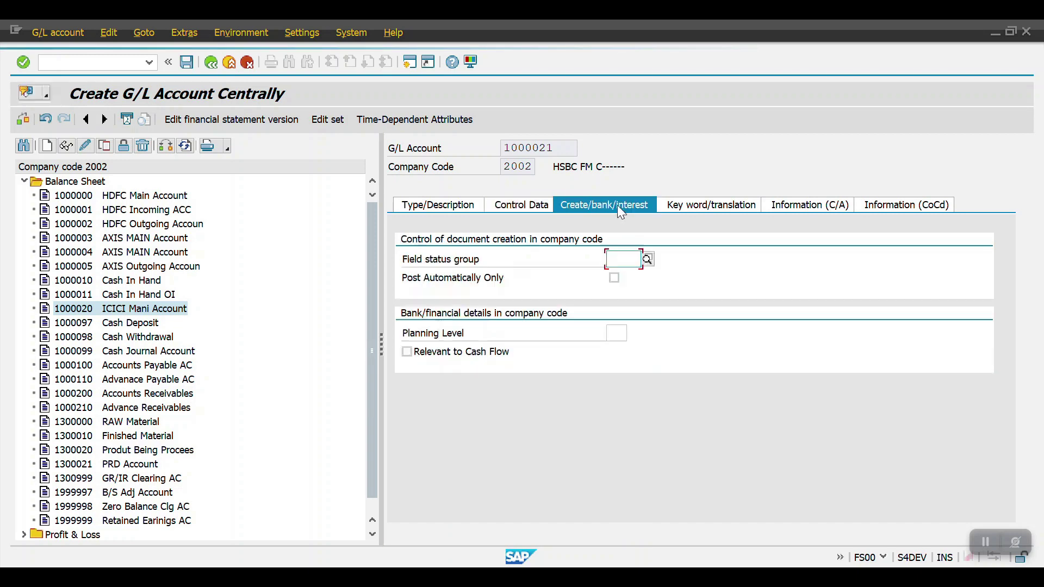
click(625, 260)
click(620, 273)
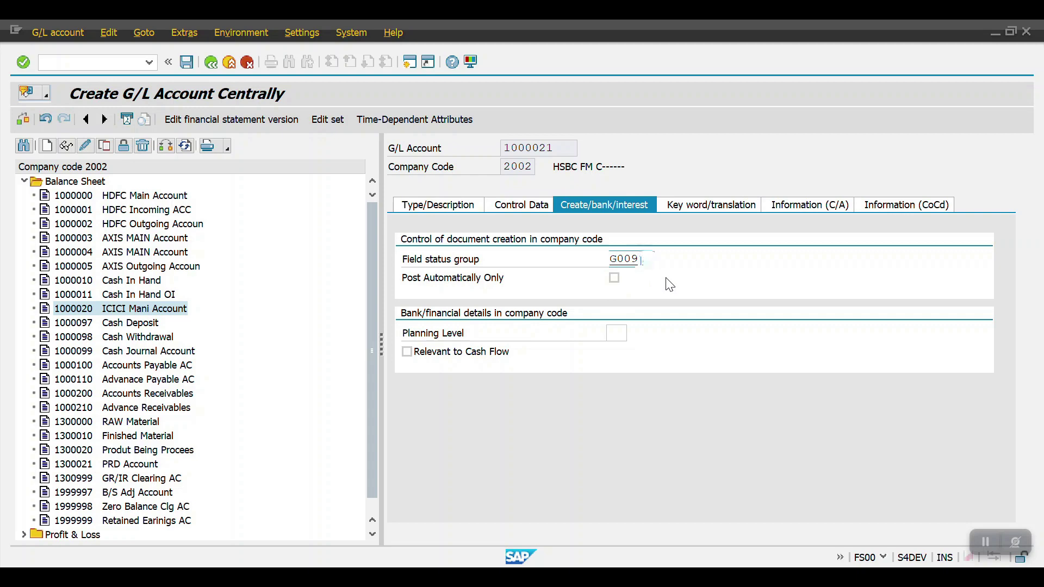
key(Return)
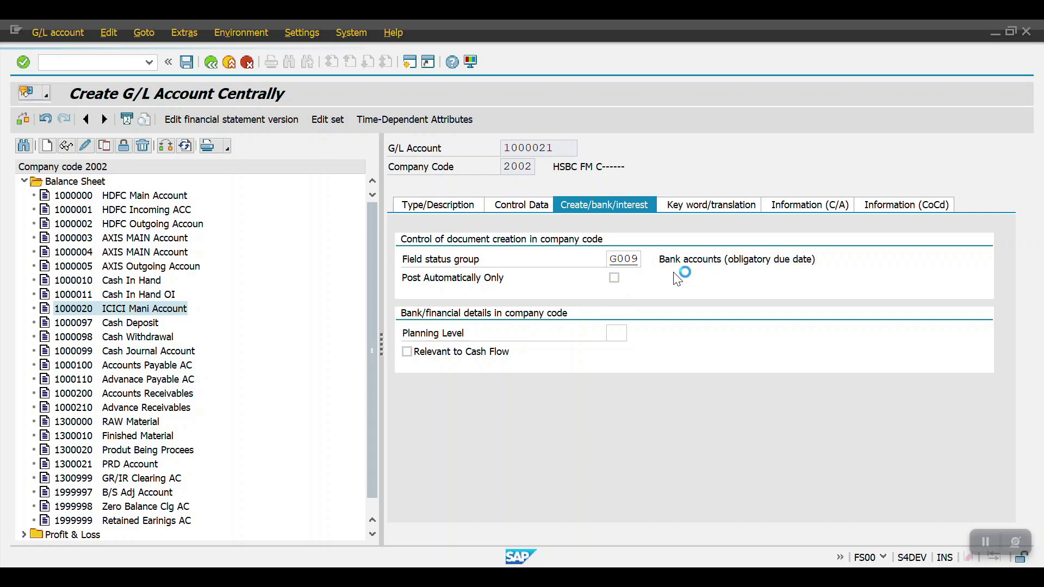
key(ctrl+s)
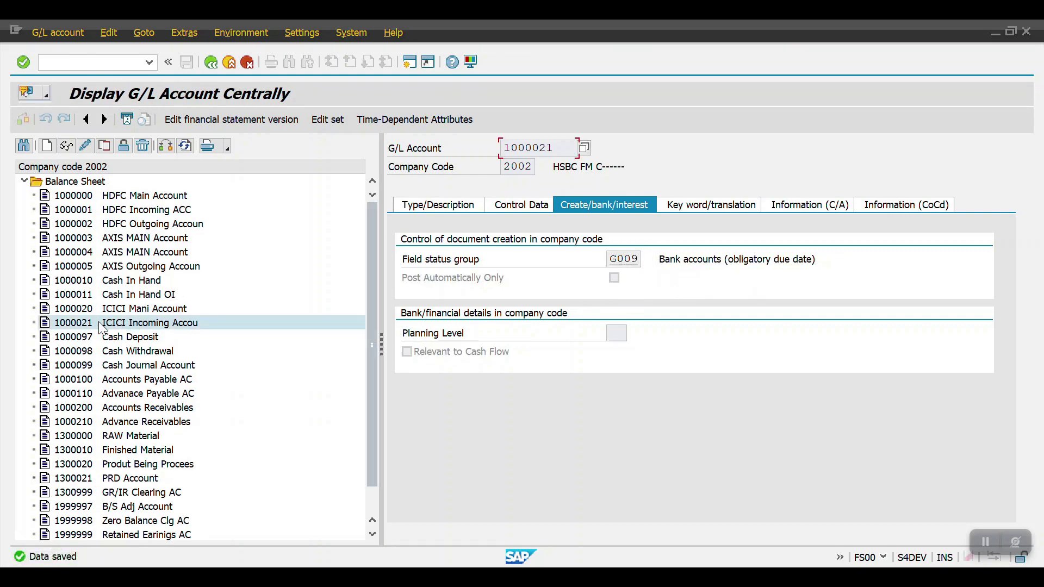
Step: Start creating G/L account 1000022 in company code 2002
click(77, 325)
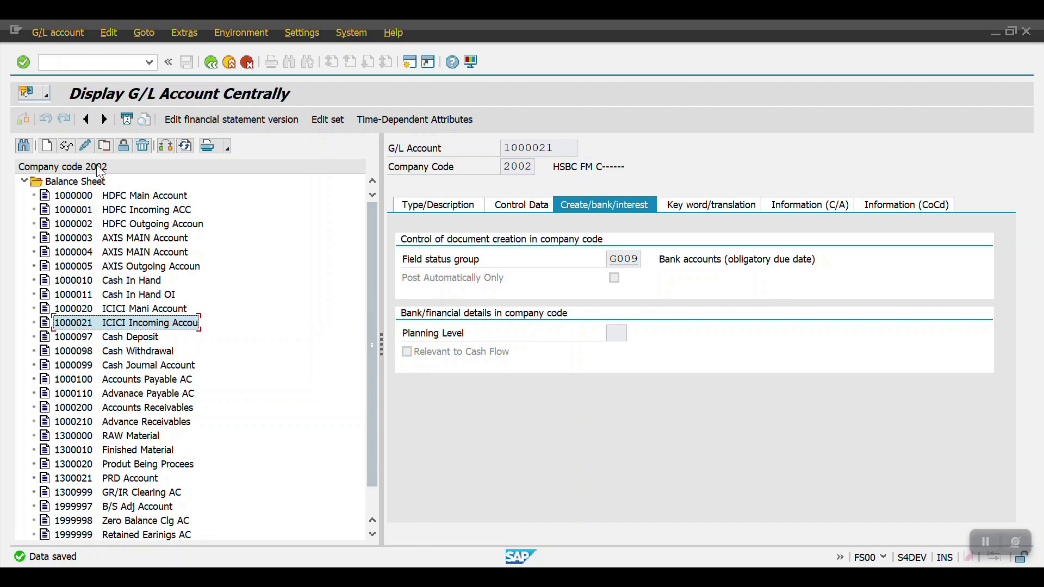
click(47, 146)
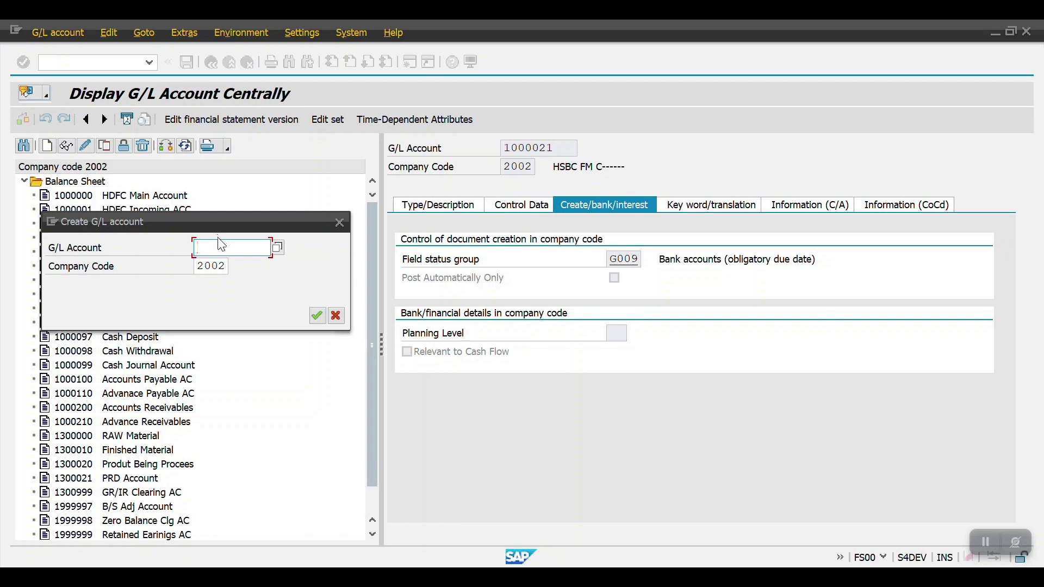
text(1000)
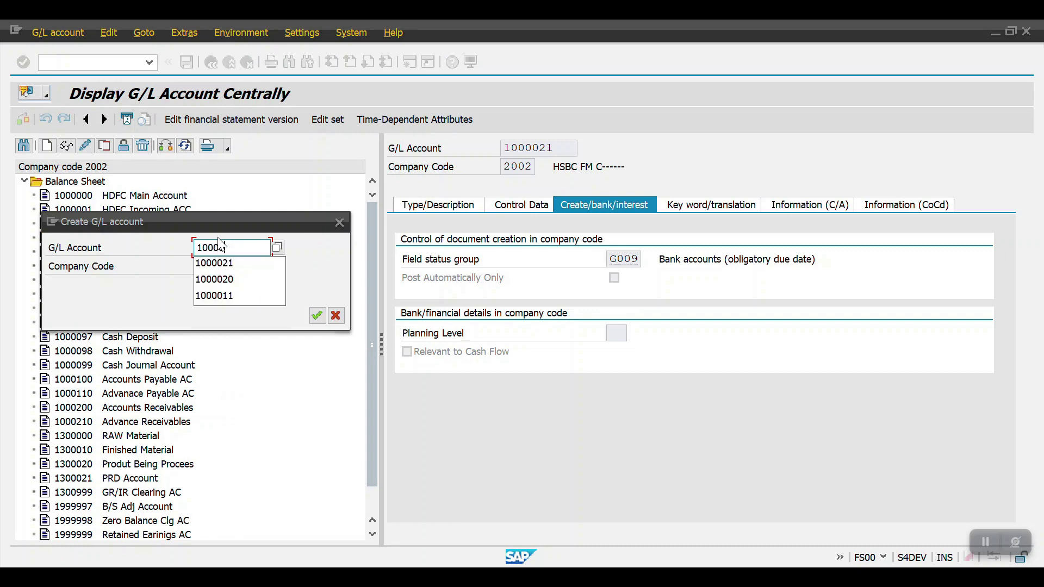
text(022)
key(Return)
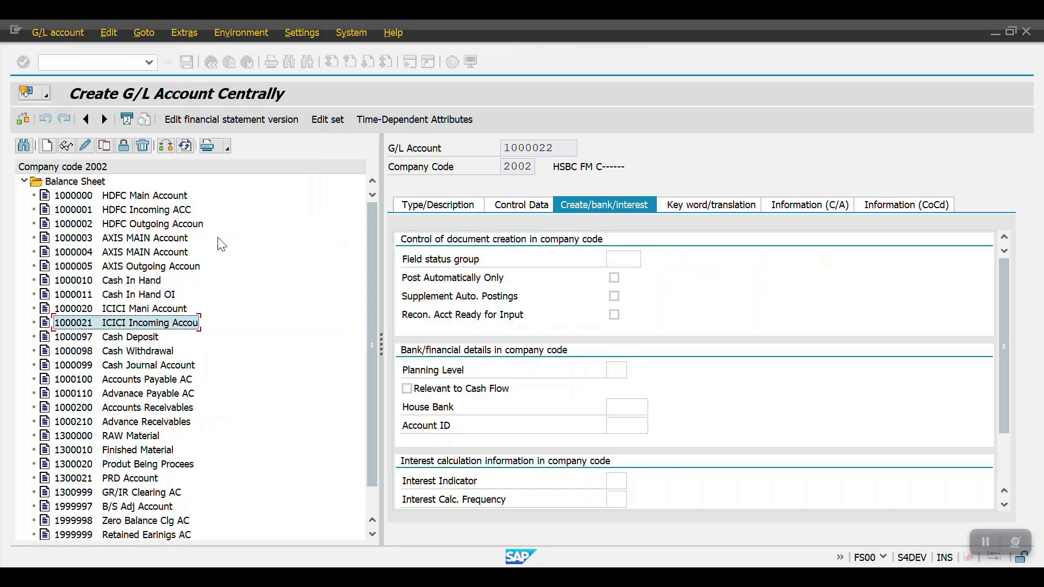
Step: Classify G/L account 1000022 as a Cash Account with subtype S (Bank Subaccount)
click(462, 206)
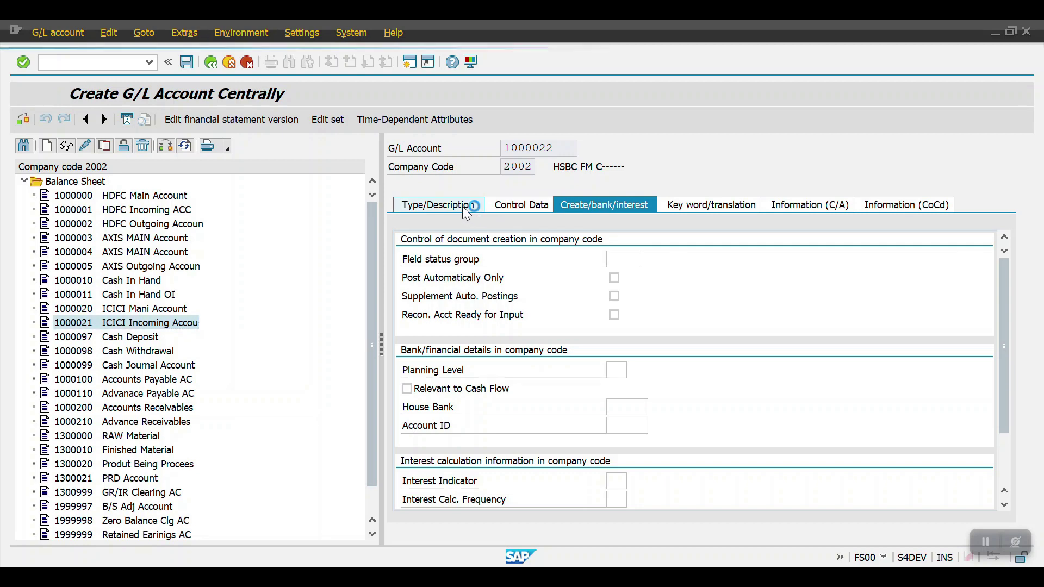
click(638, 260)
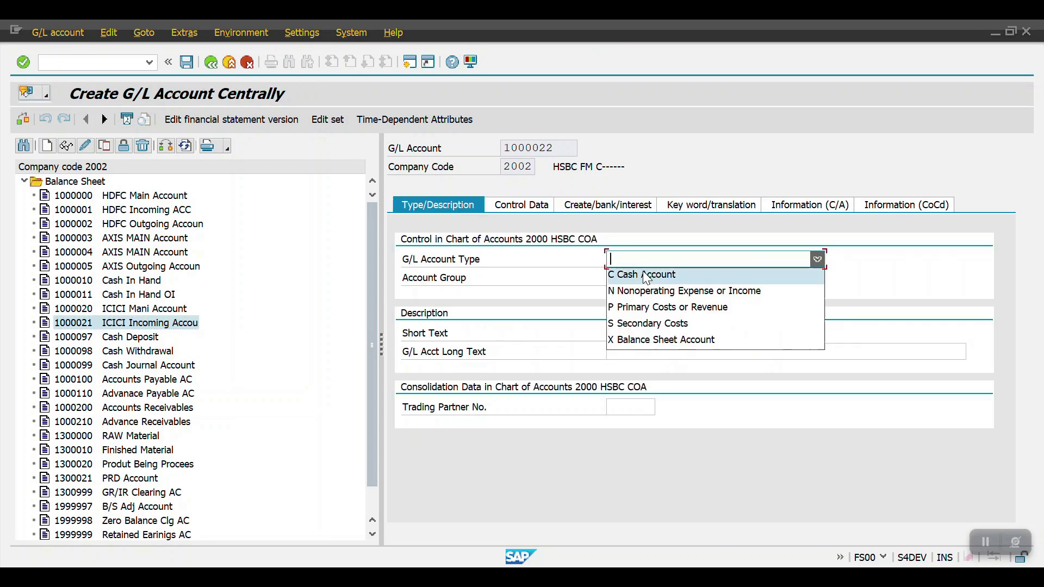
click(647, 277)
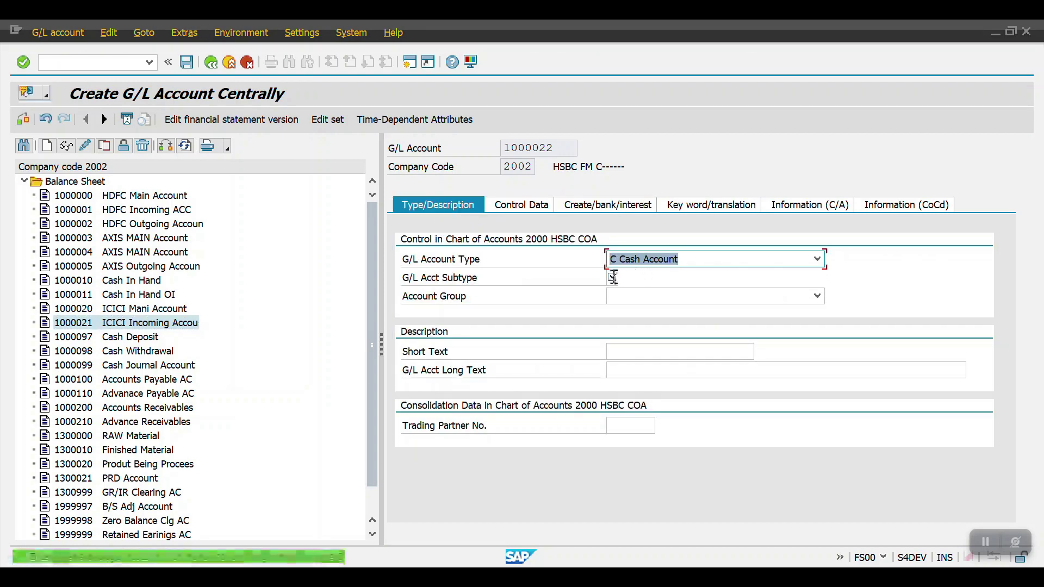
click(613, 278)
click(626, 278)
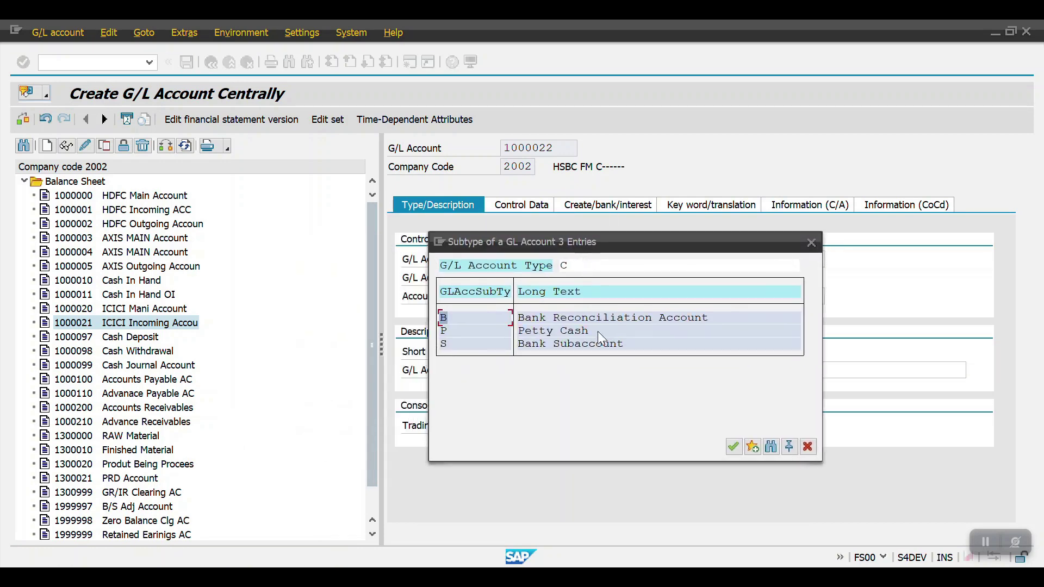
double_click(560, 343)
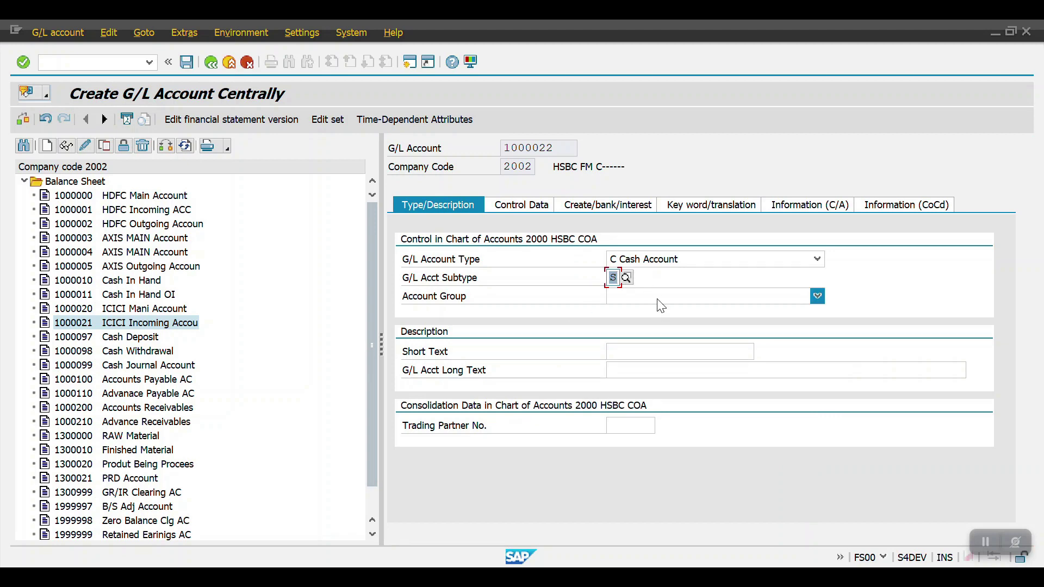
key(Return)
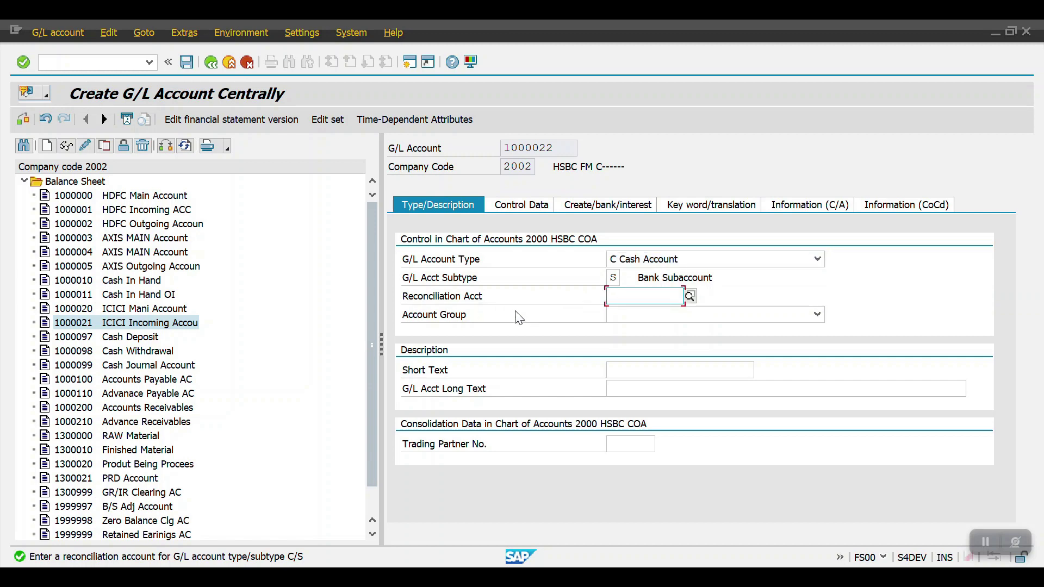
Step: Assign reconciliation account 1000020 and account group BS Balance Sheet to G/L account 1000022
click(634, 296)
click(643, 314)
click(818, 314)
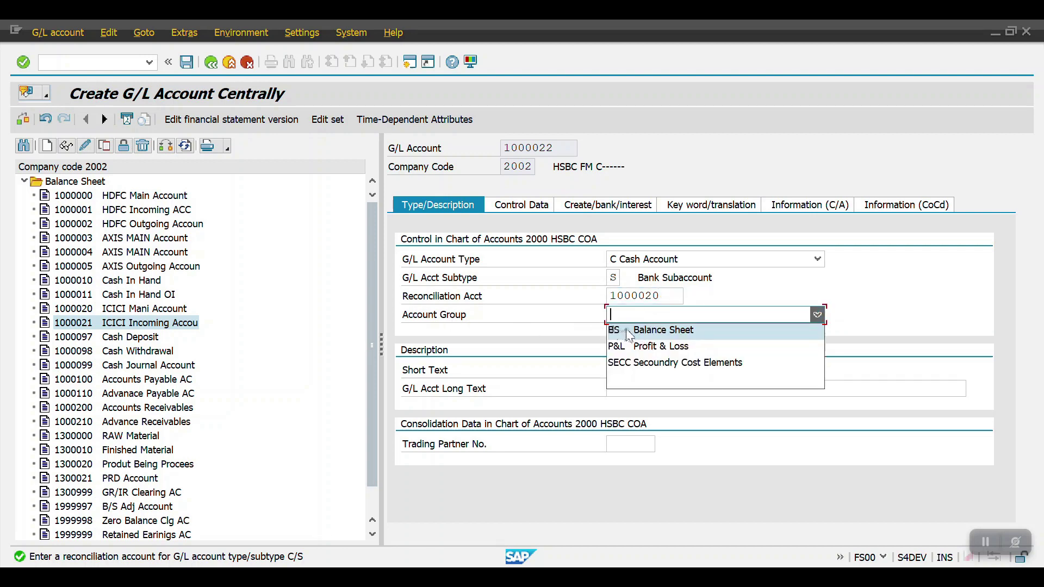
click(626, 330)
Step: Enter "ICICI Outgoing AC" as the short text of G/L account 1000022, reusing the earlier ICICI incoming entry
click(628, 370)
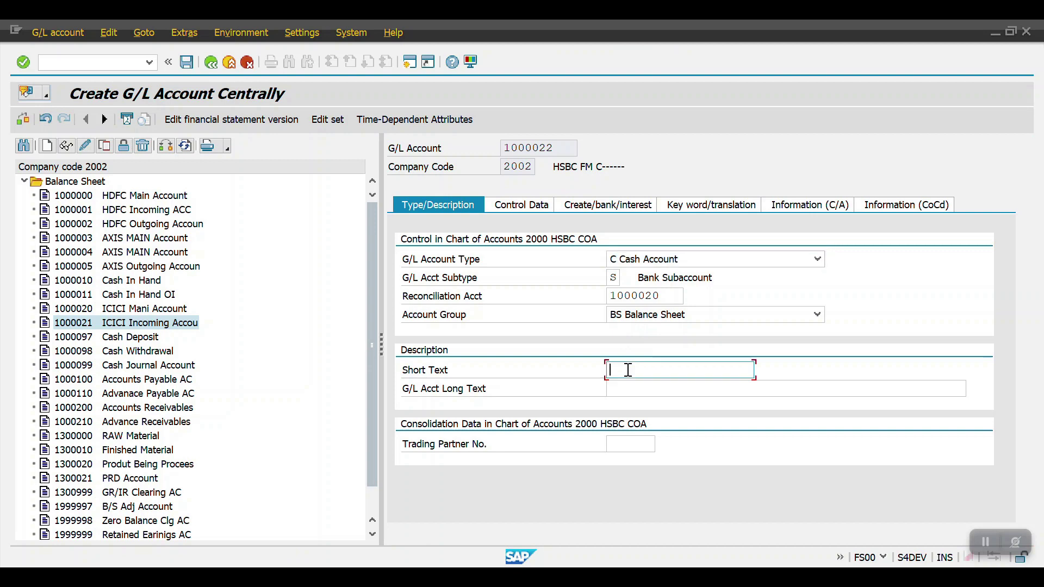
click(628, 370)
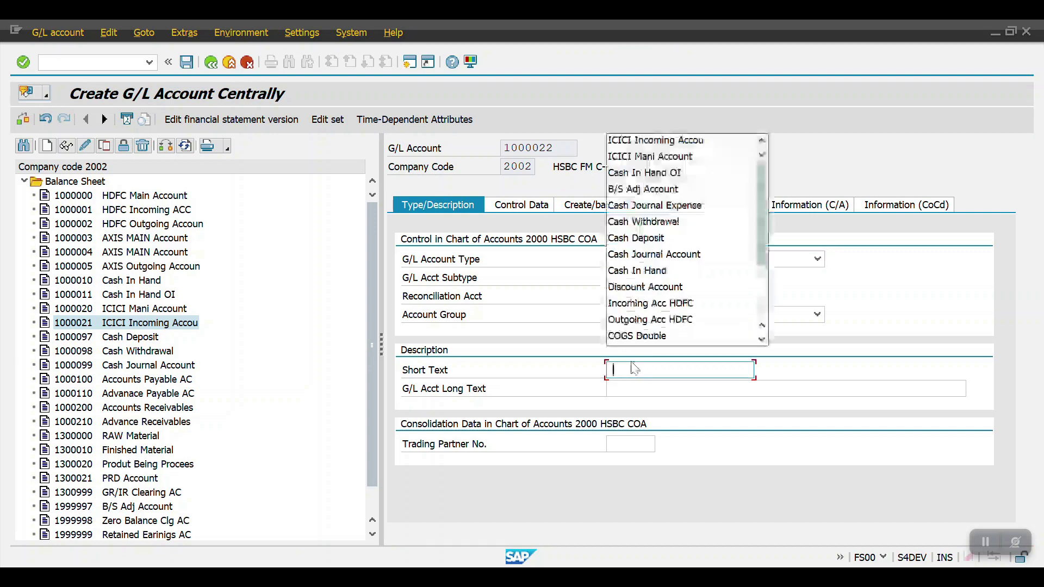
click(639, 140)
drag(713, 369, 640, 370)
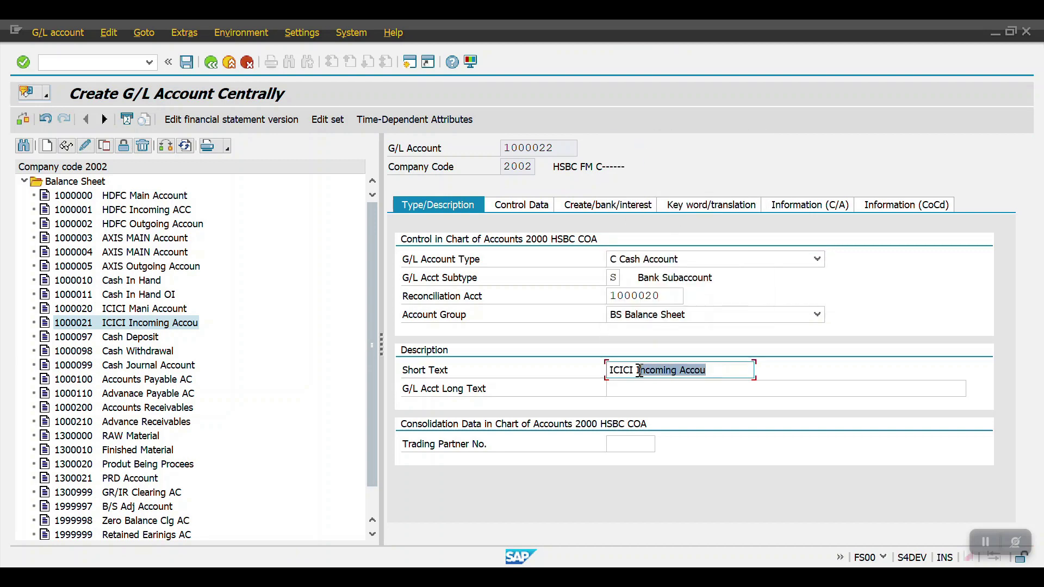
text(O)
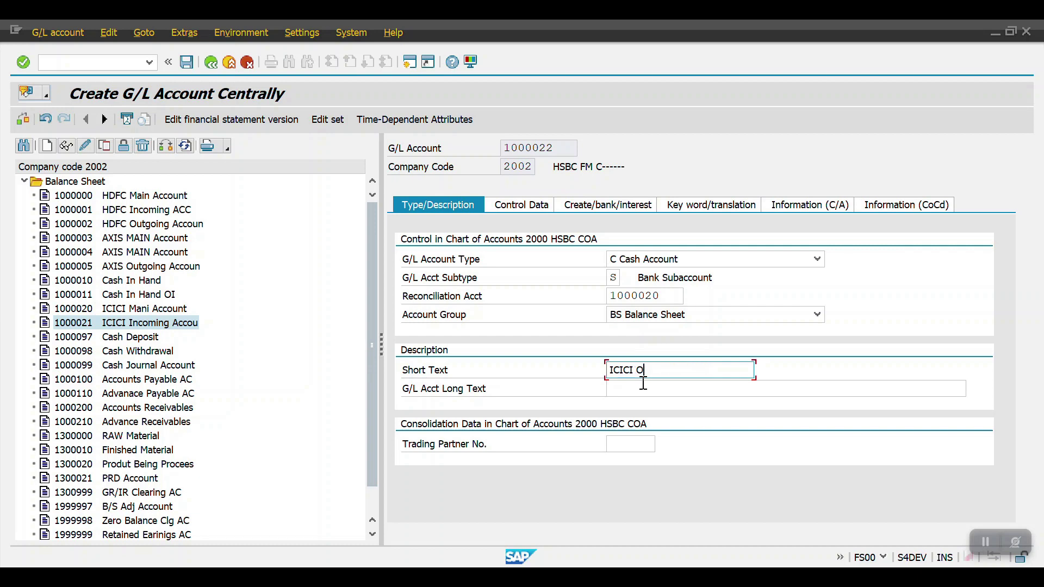
text(utgoing AC)
Step: Copy the short text of G/L account 1000022 into its long text and adapt it to "ICICI Outgoing Account"
key(shift+Home)
key(ctrl+c)
click(644, 386)
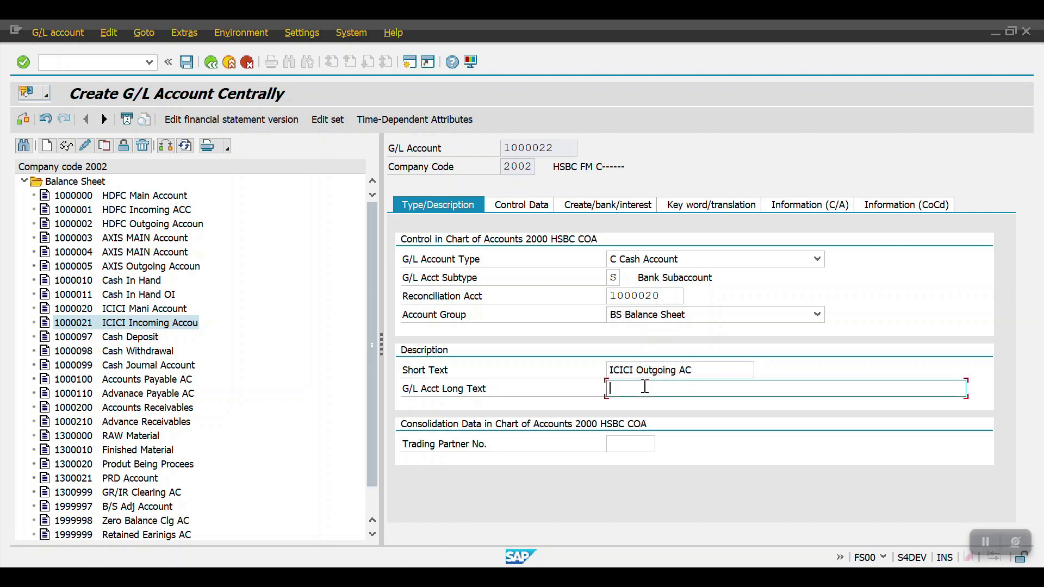
key(ctrl+v)
text(ount)
key(Return)
Step: Set the sort key to 001 in the control data of G/L account 1000022
click(508, 206)
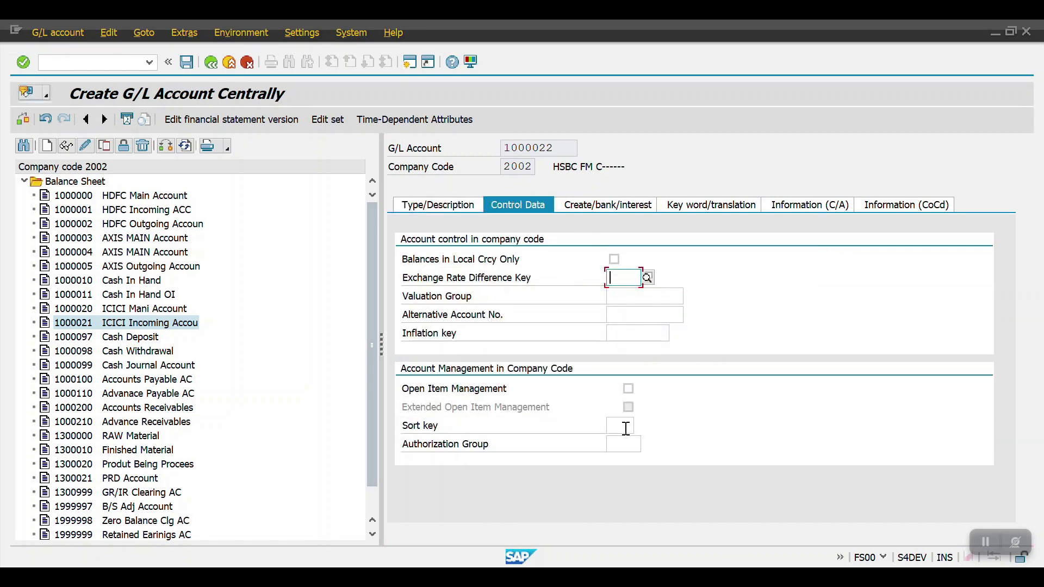
click(625, 428)
text(001)
key(Return)
Step: Assign field status group G009, Bank accounts (obligatory due date), and save G/L account 1000022
click(601, 205)
click(622, 260)
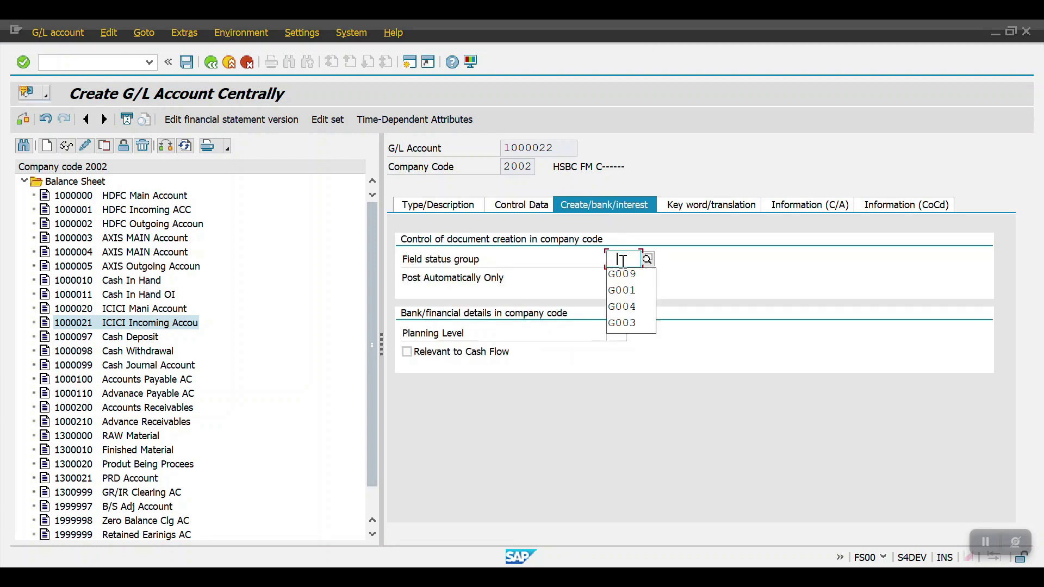
click(624, 277)
key(Return)
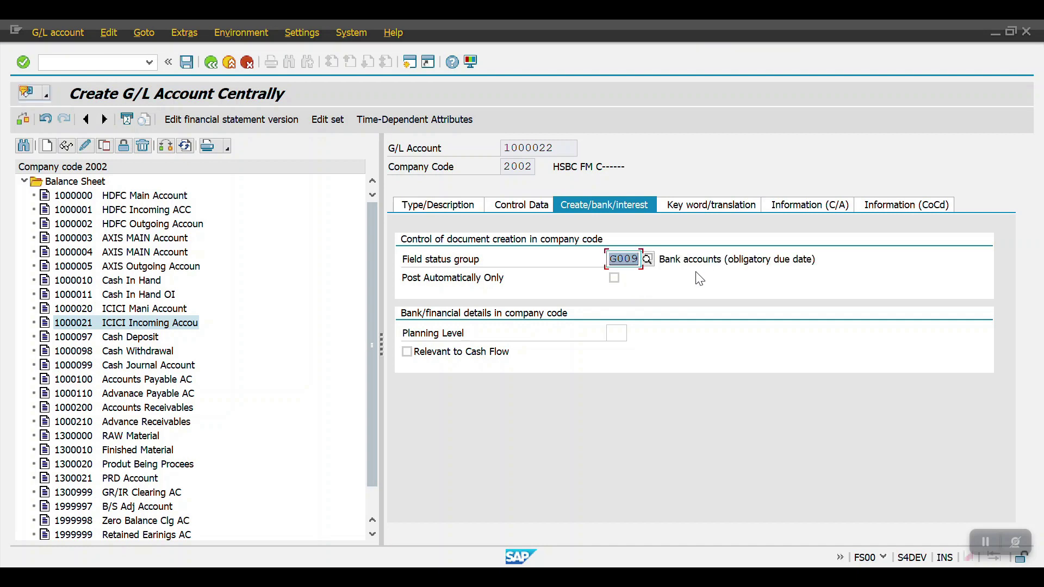
key(ctrl+s)
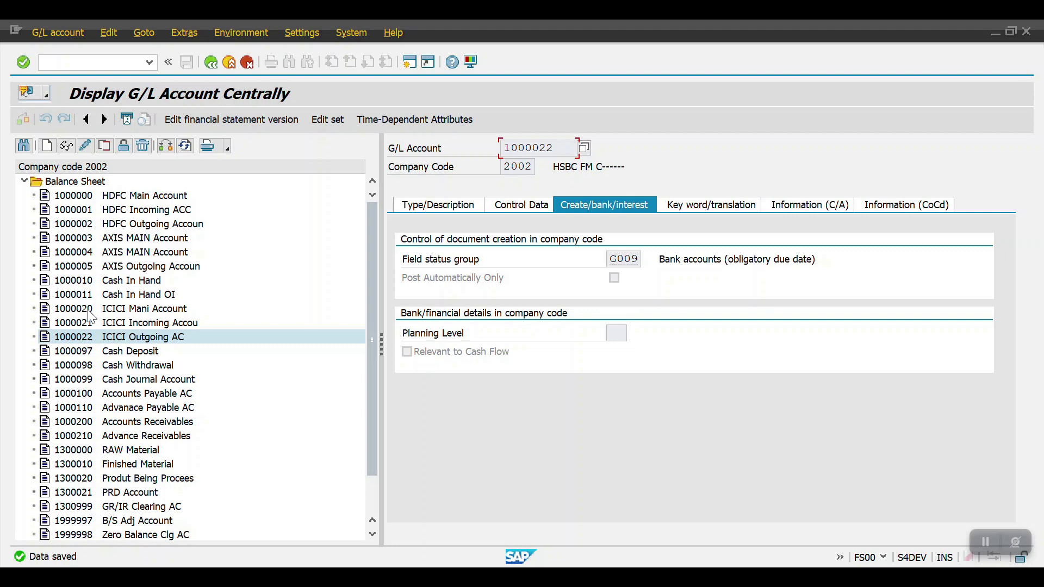
Step: Review the type and description data of the saved G/L account 1000022, including its short text
click(442, 207)
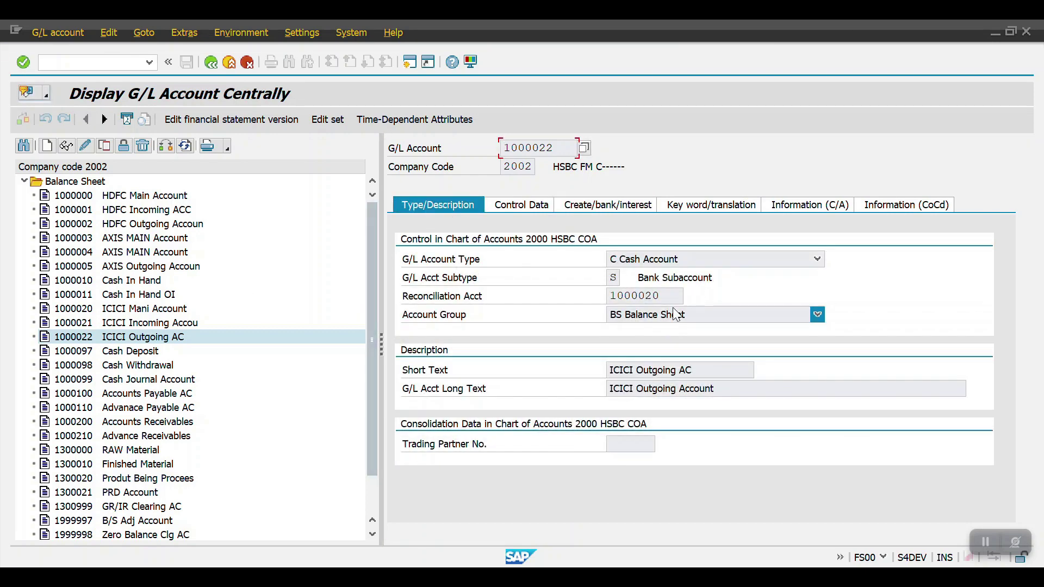
drag(704, 369, 602, 370)
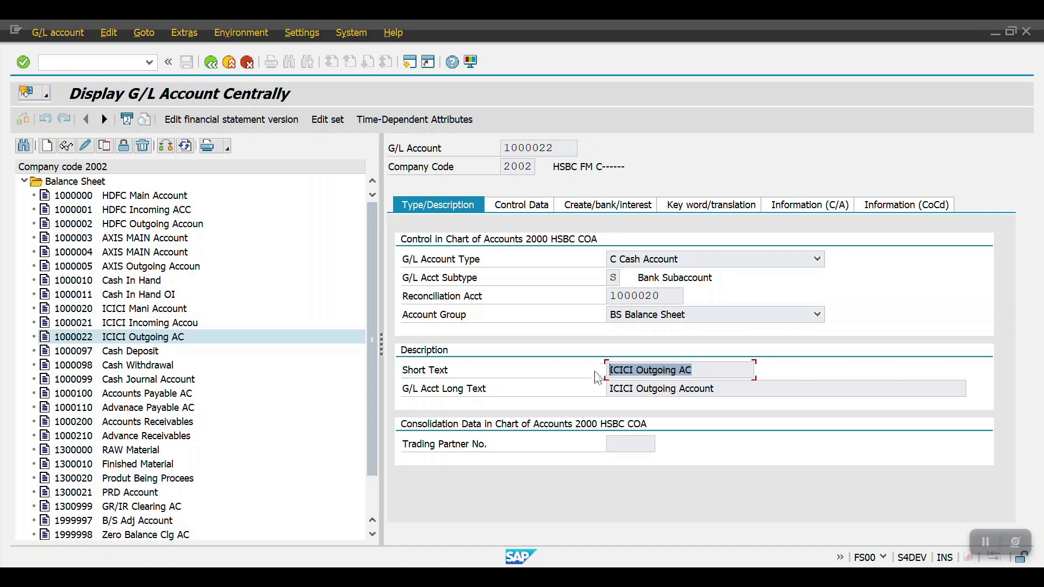